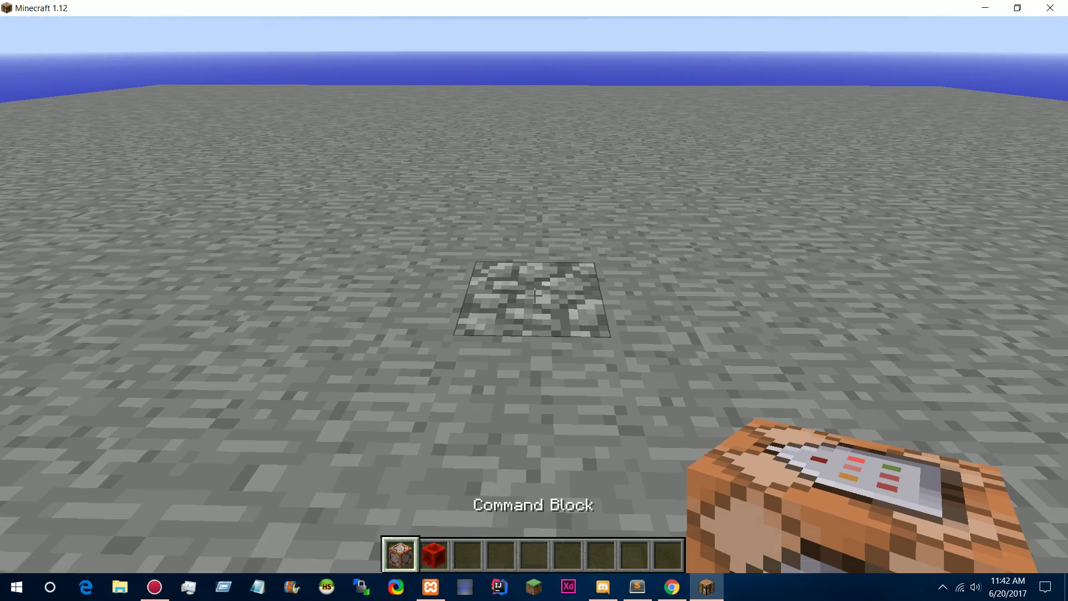
right_click(534, 295)
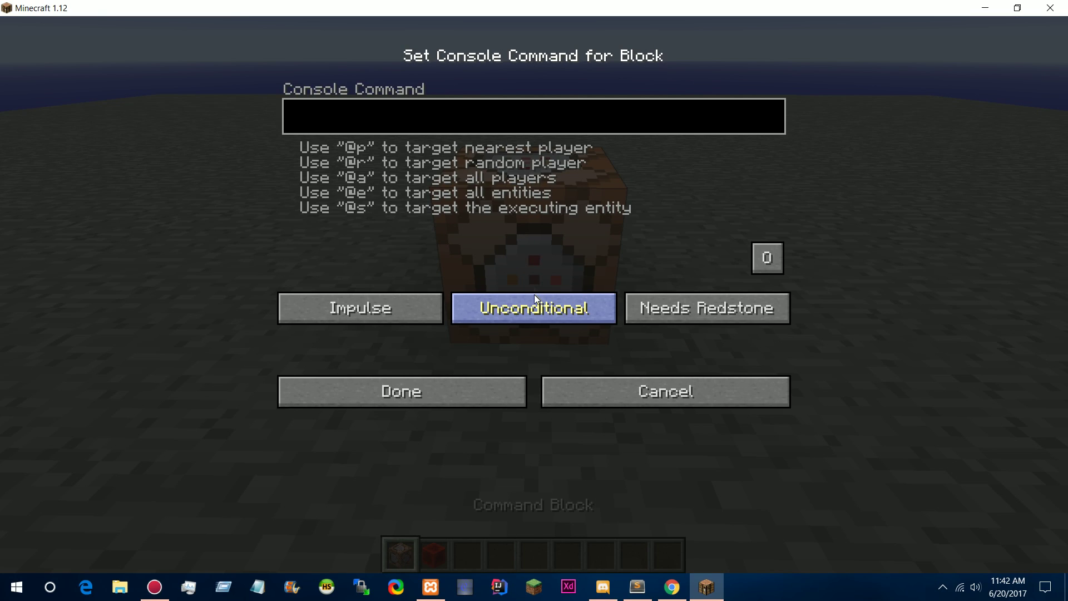
Enter and save the command setblock ~ ~1 ~ standing_sign 0 replace with Text1 reading 'test'
text(setblock ~ ~ ~)
key(Left)
key(Left)
text(1)
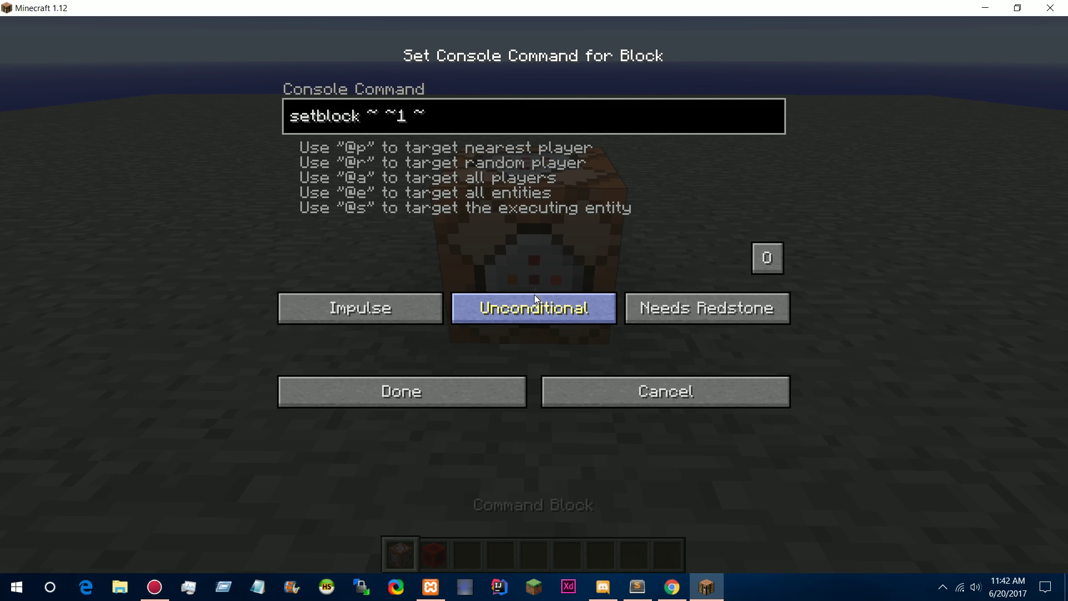
key(Right)
key(Right)
text(standing_sign 0)
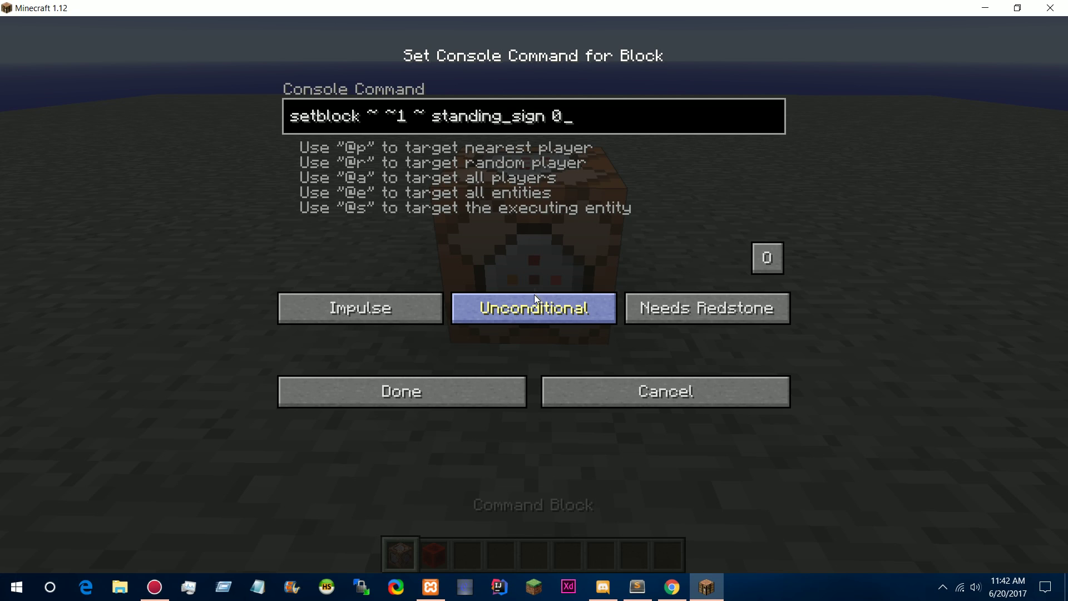
text( replace {})
key(Left)
text(Text1:)
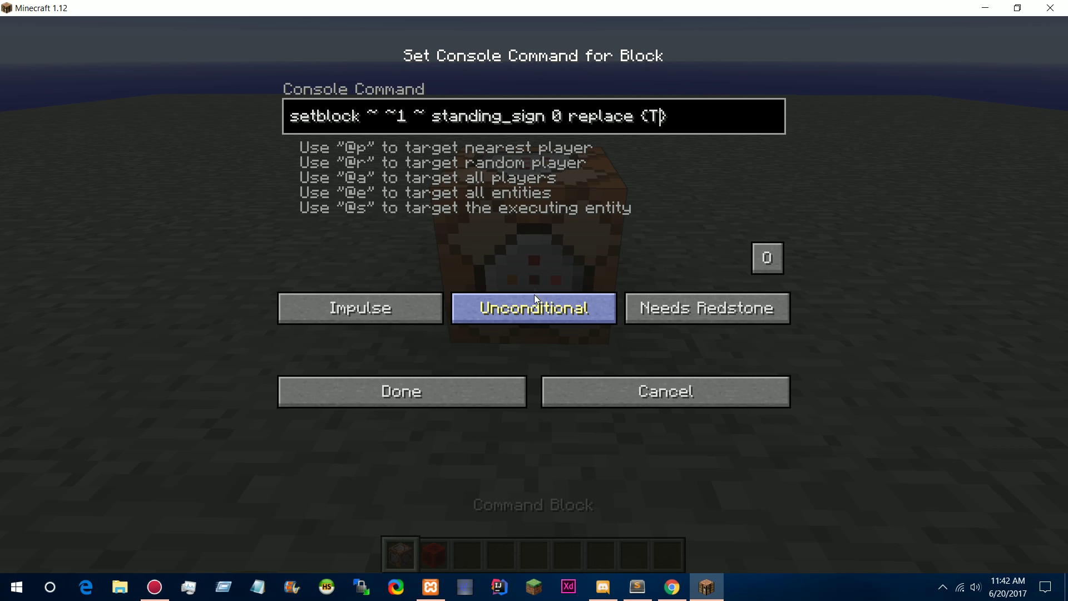
text("")
key(Left)
text({})
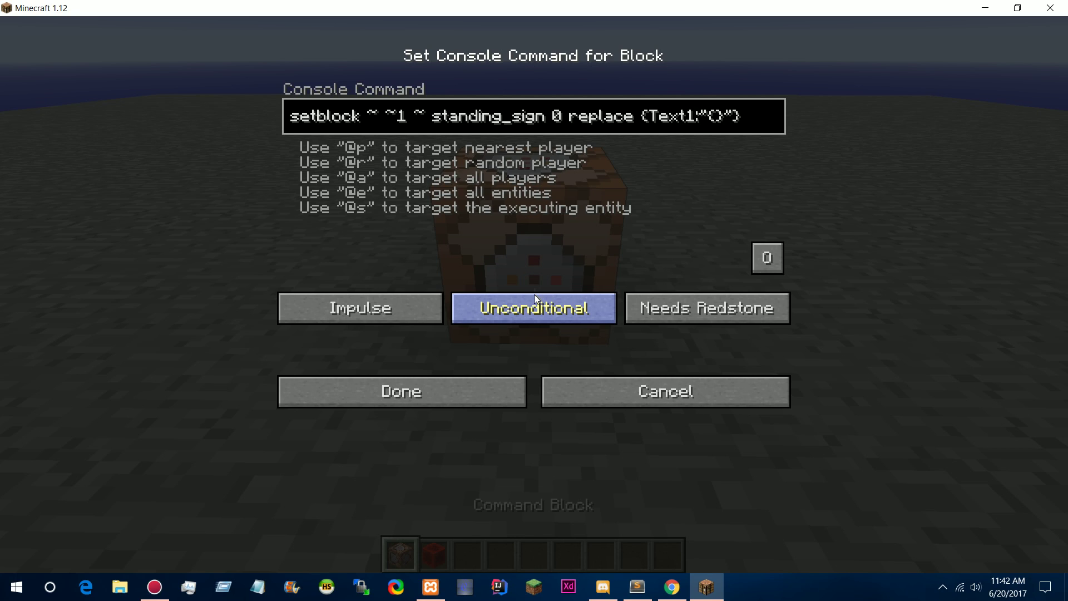
text(\"\")
text(text\)
key(Right)
text(:"{\"text\":\")
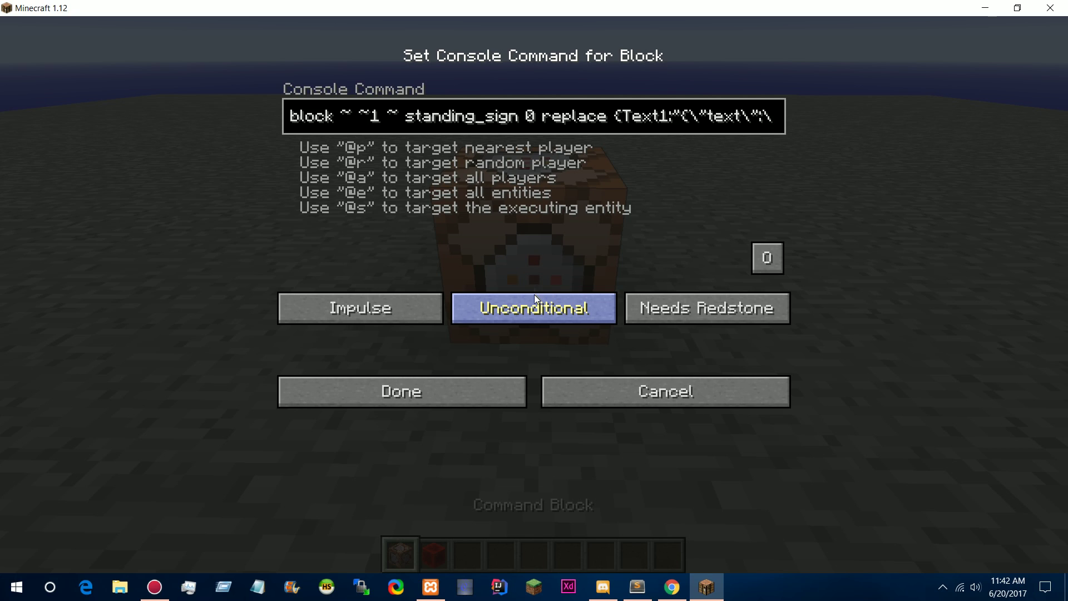
text(test)
key(Return)
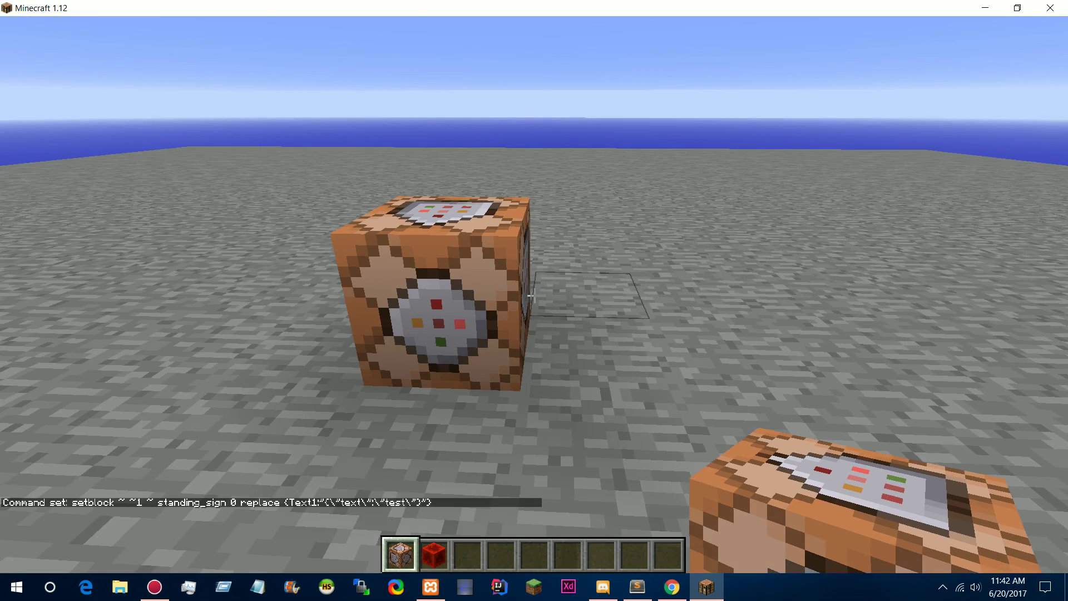
Power the command block with a redstone block to spawn the test sign, then remove the redstone
key(2)
right_click(532, 296)
click(535, 297)
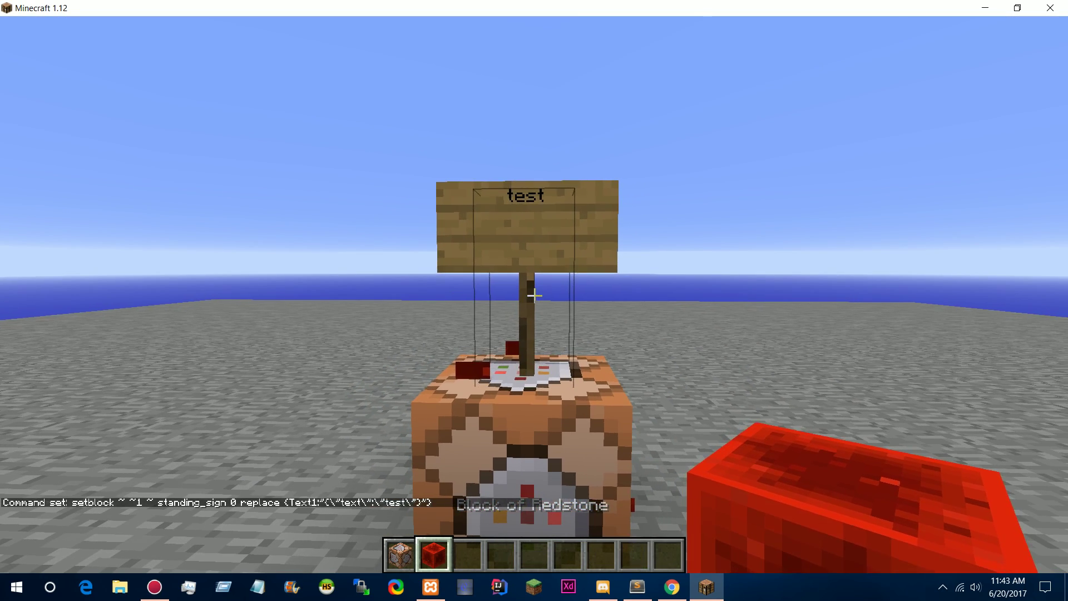
right_click(534, 297)
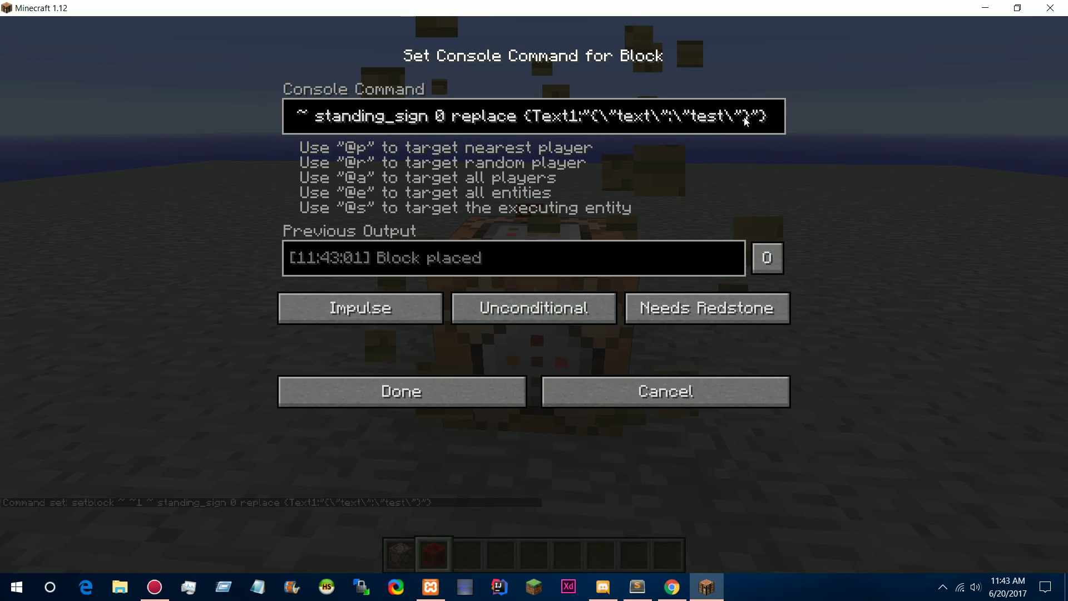
Add a clickEvent with action run_command and value 'say hi' to the sign's Text1 JSON
text(})
text(")
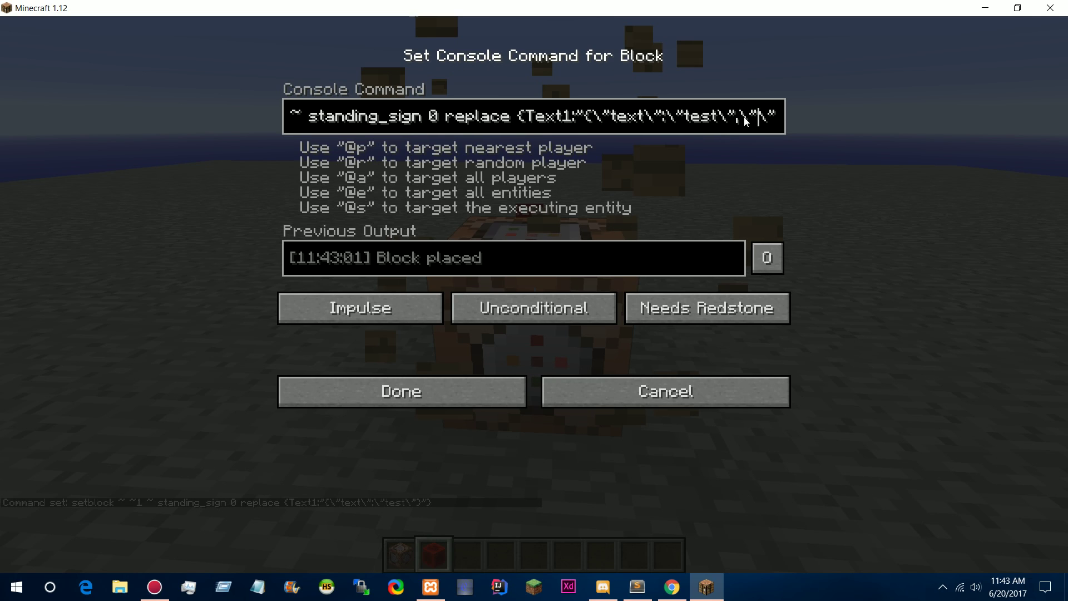
text(ick)
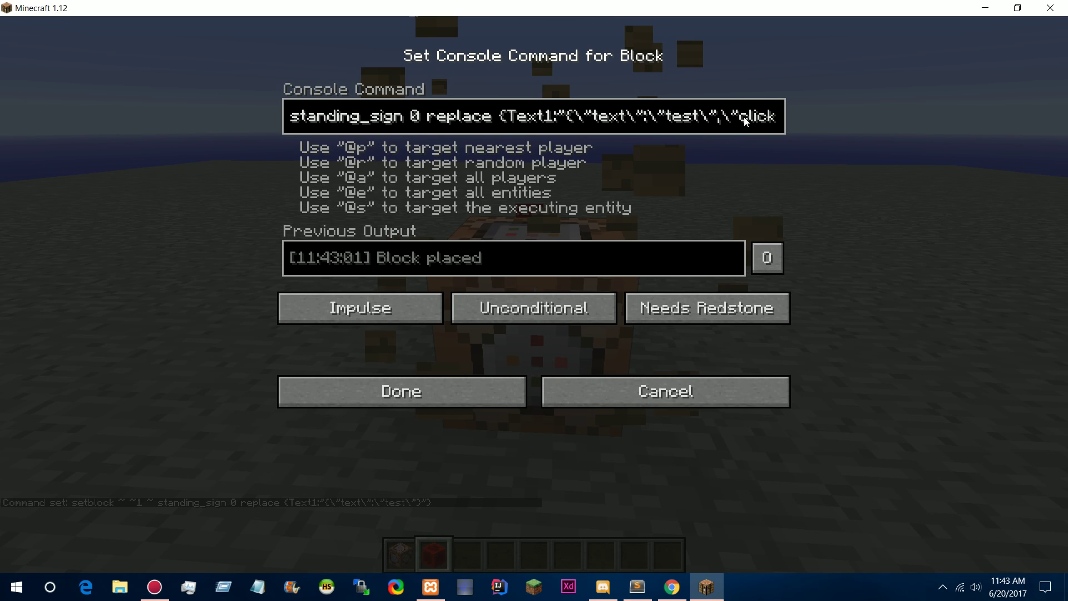
text(Evemnt)
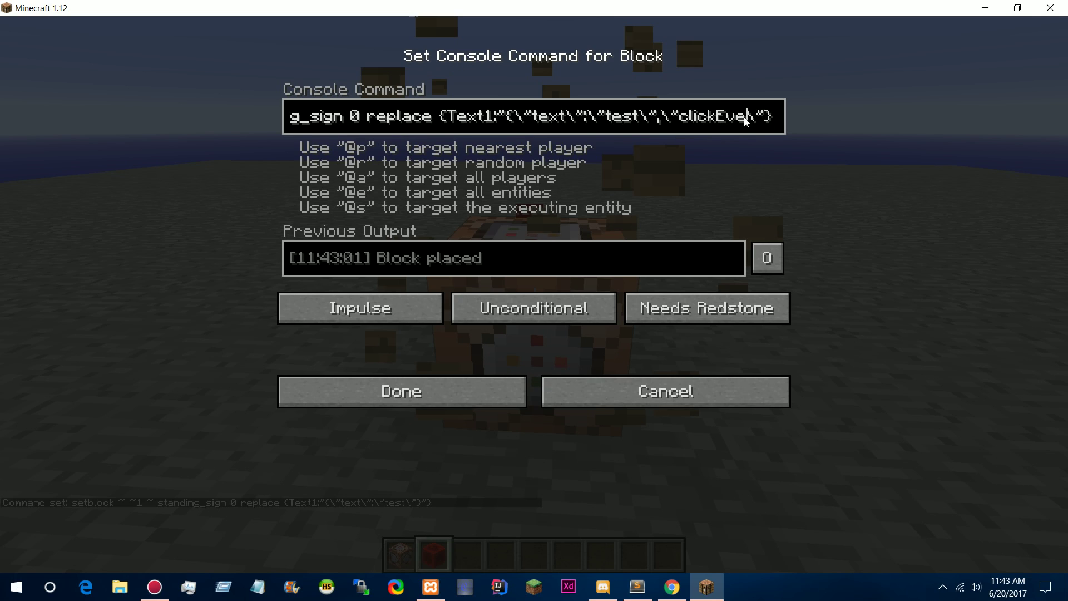
text(":)
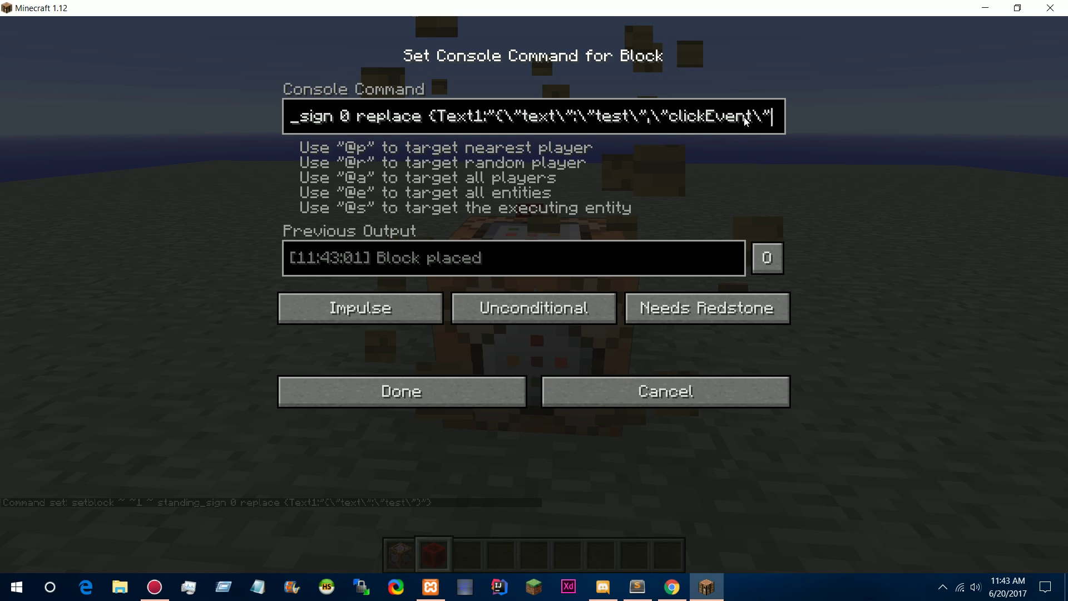
text(\"\"})
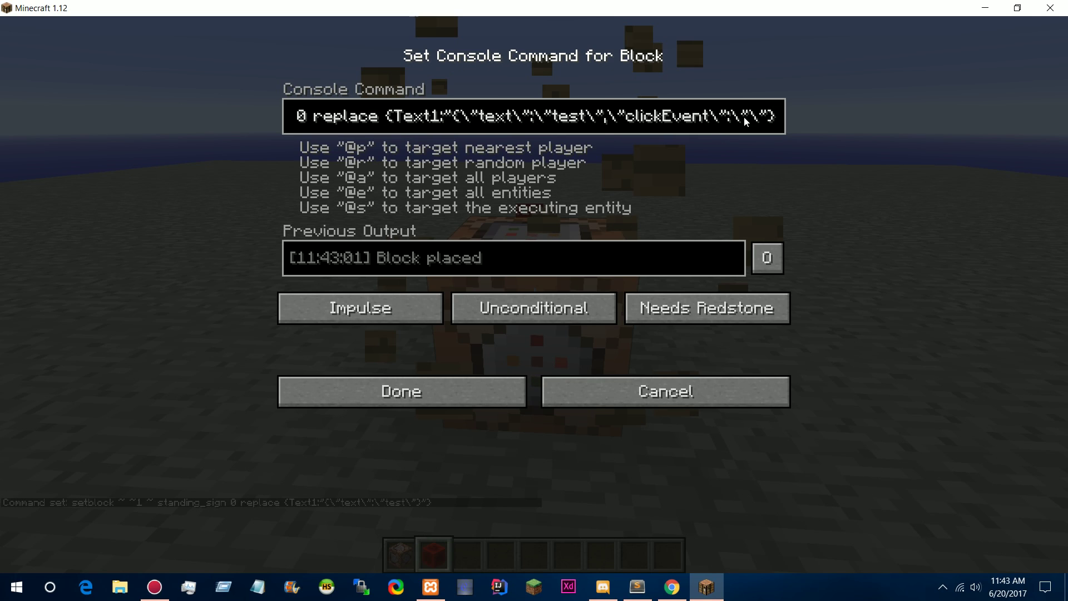
click(745, 122)
key(BackSpace)
key(BackSpace)
key(BackSpace)
text(:{})
text(\)
text("action)
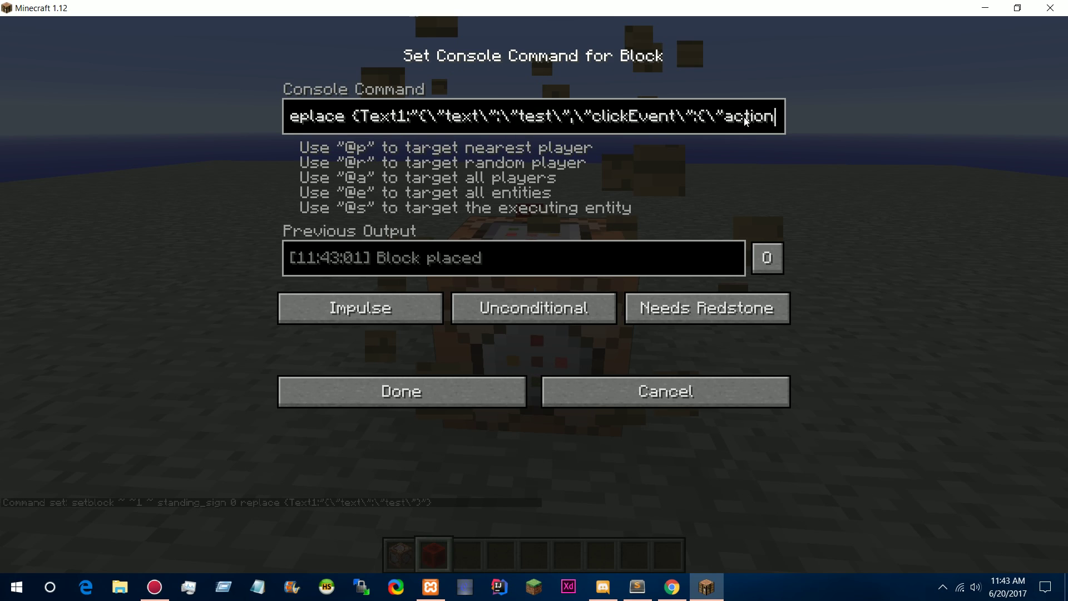
text(\":\)
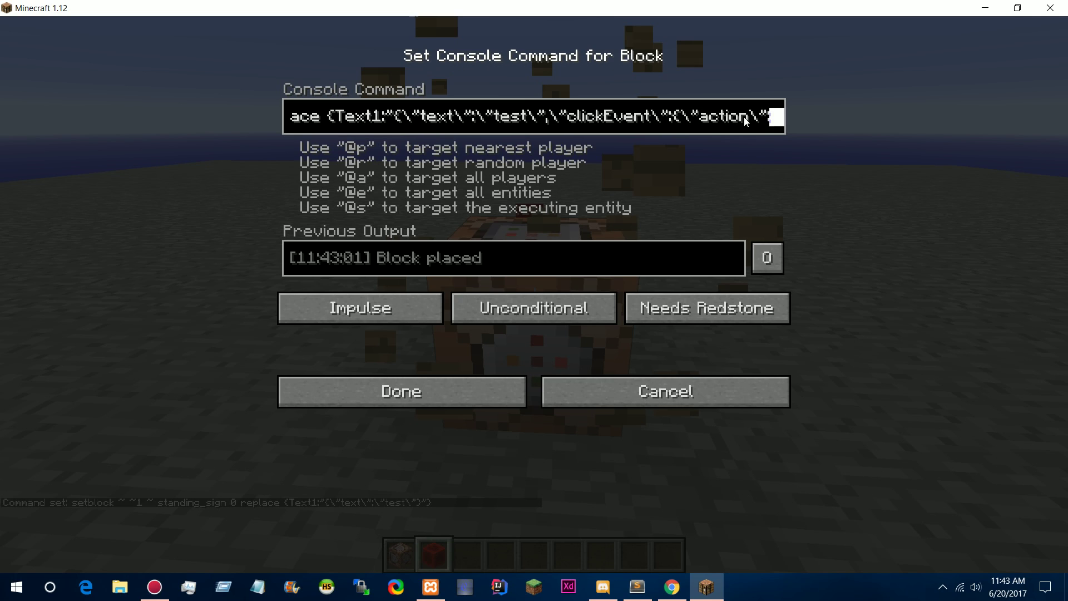
text(\"run_command\")
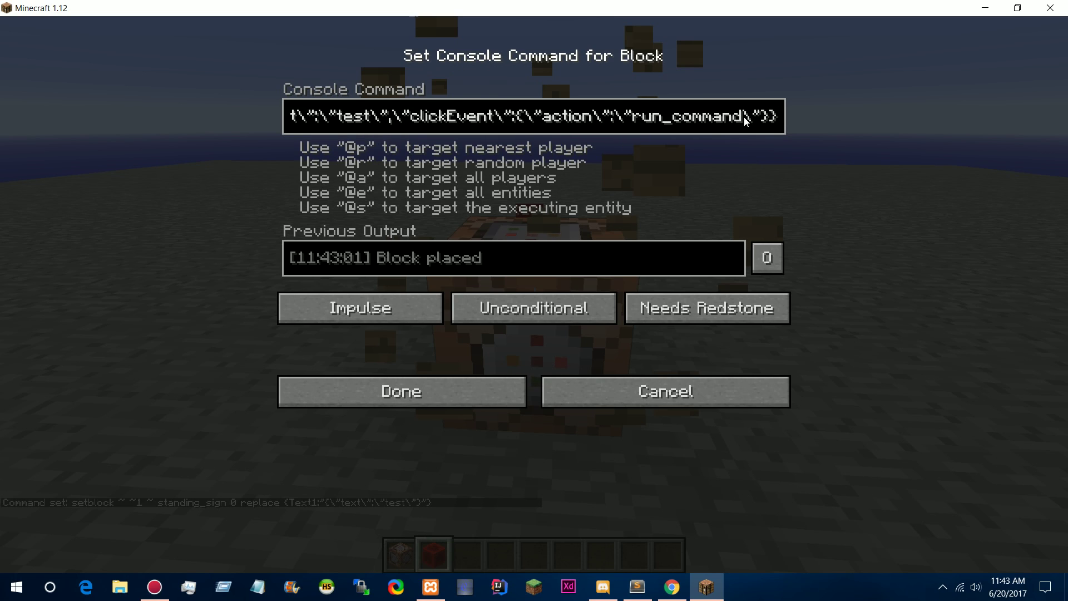
text(,\")
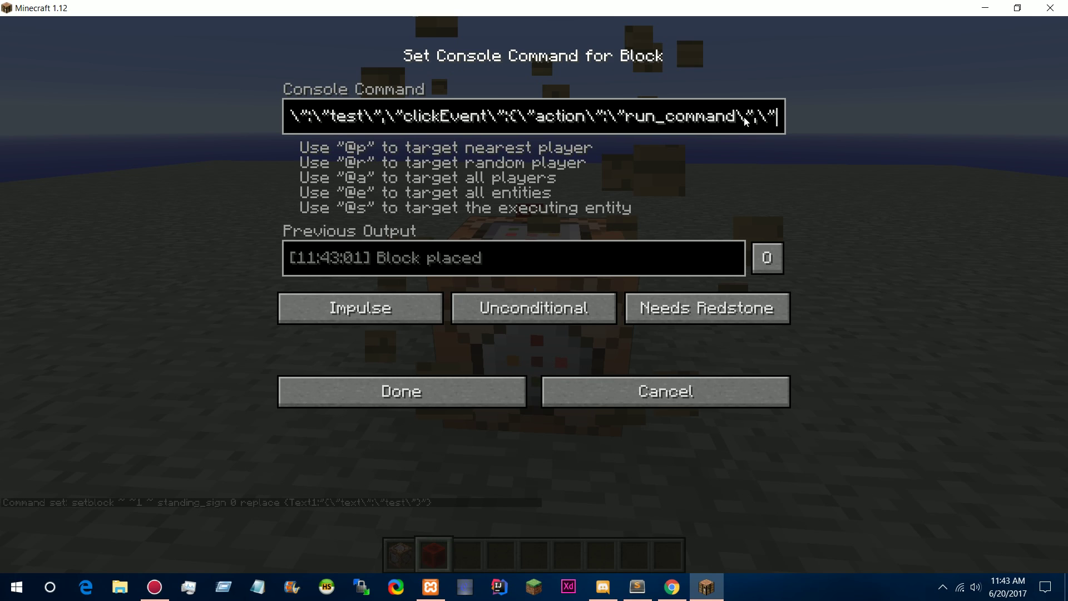
text(value)
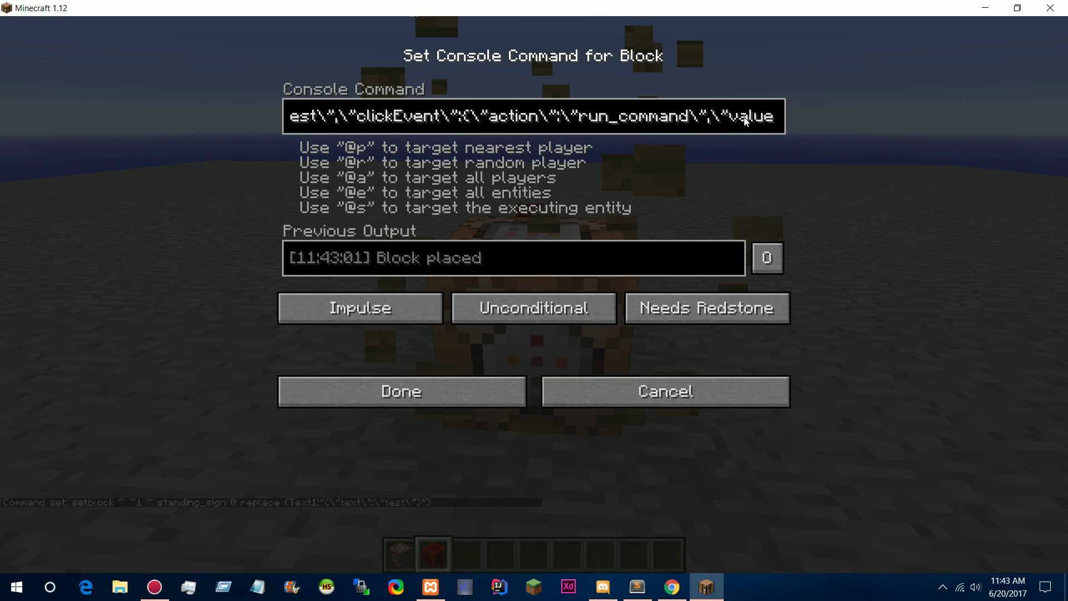
text(\)
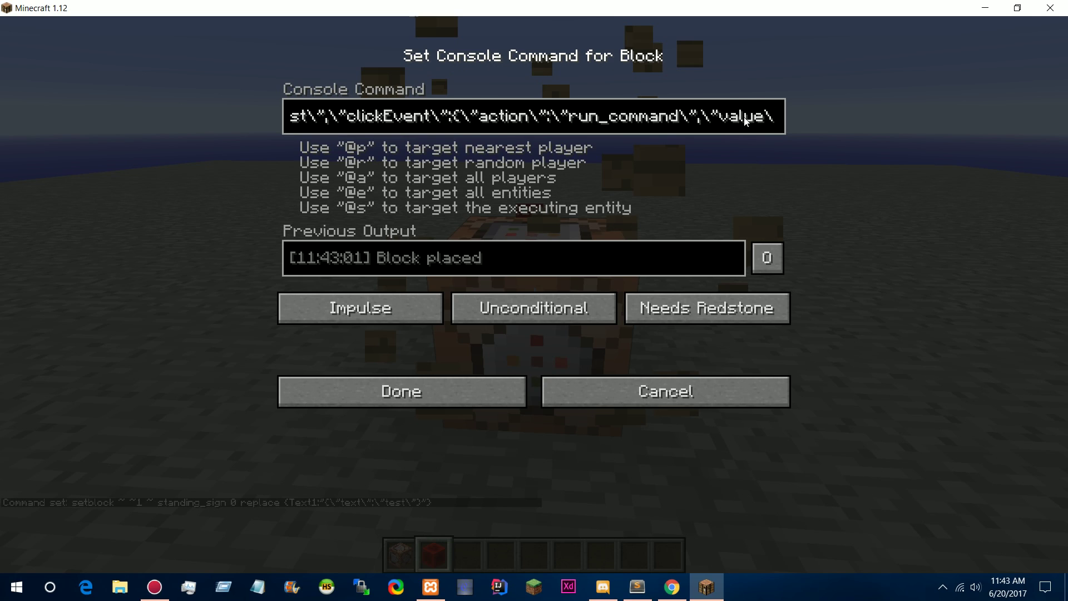
text(")
text(:)
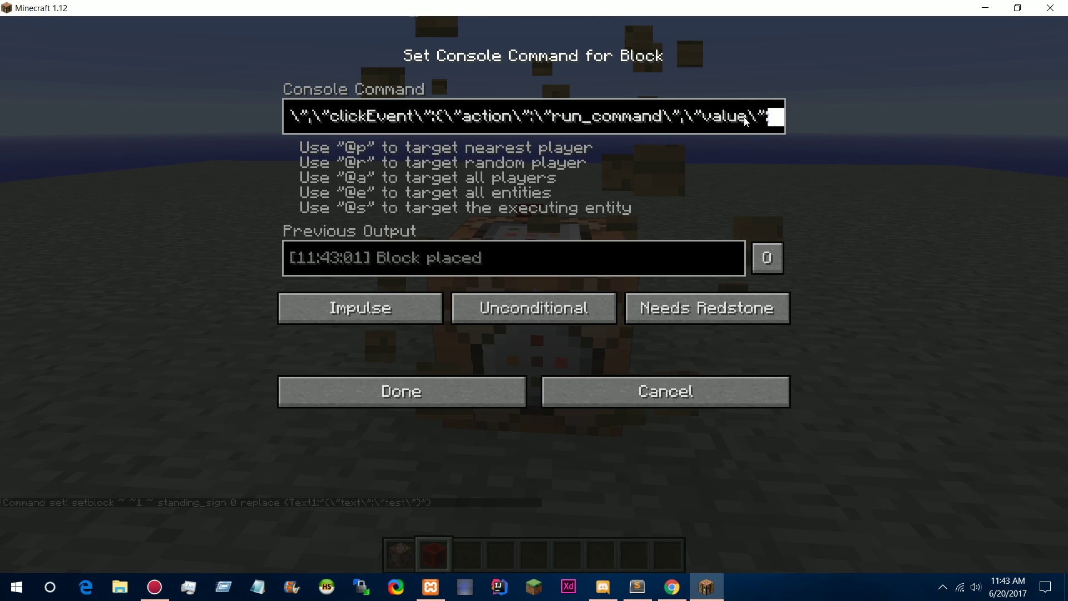
text(\"say hi\"})
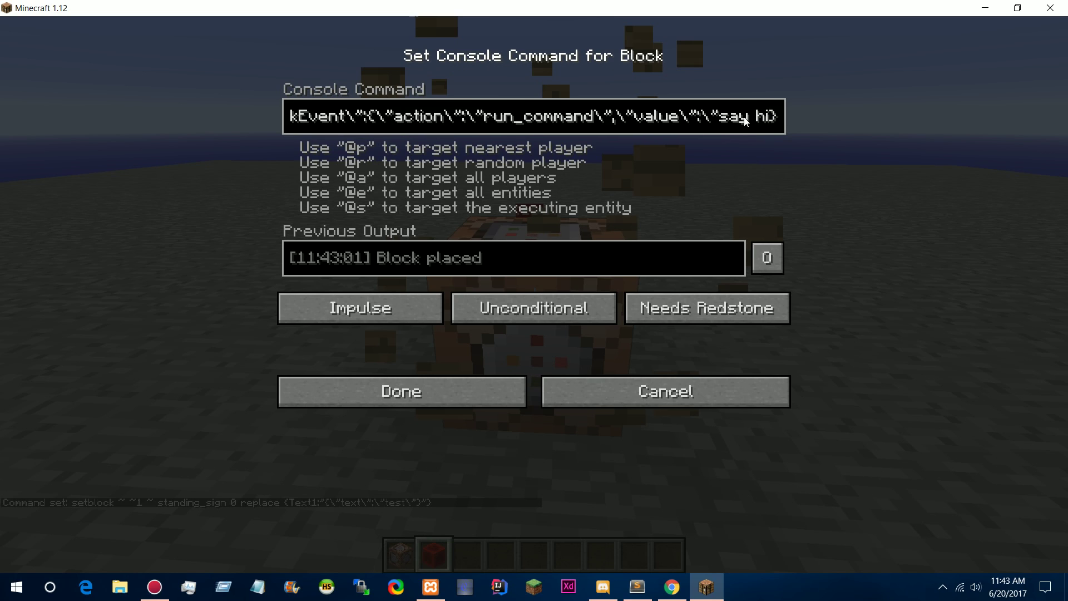
Save the clickable sign command, respawn the sign, and click it three times to print hi
key(Return)
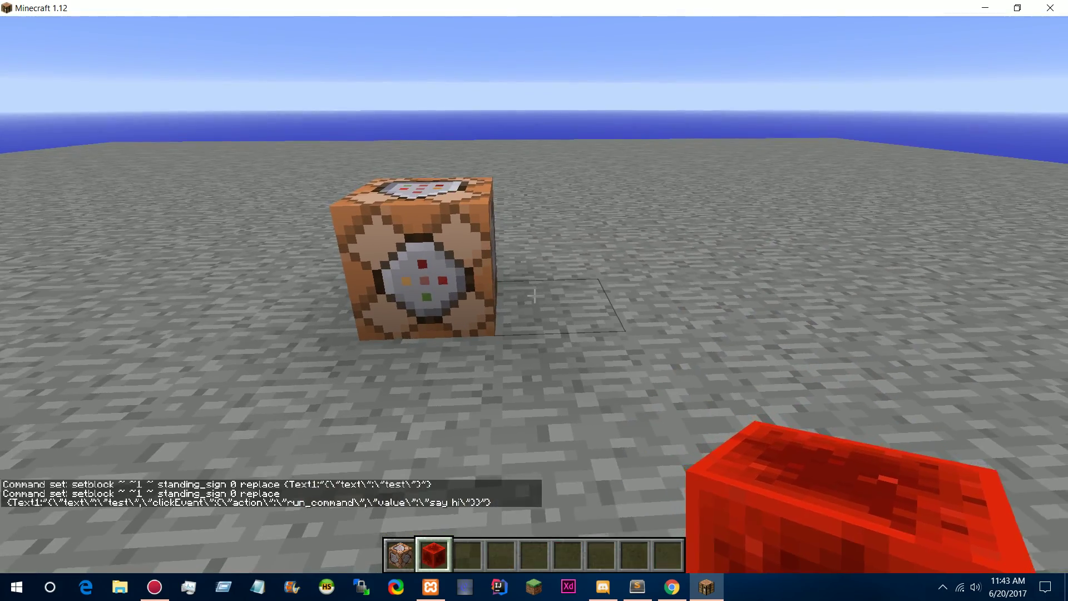
right_click(534, 297)
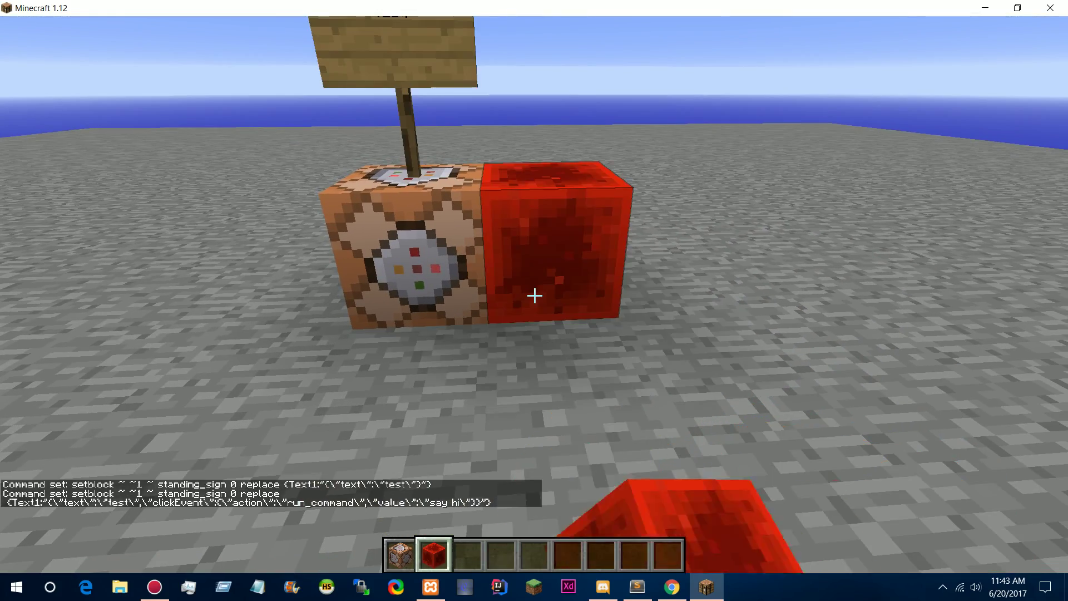
click(534, 296)
right_click(534, 296)
right_click(534, 296)
right_click(534, 296)
right_click(534, 296)
right_click(534, 296)
key(s)
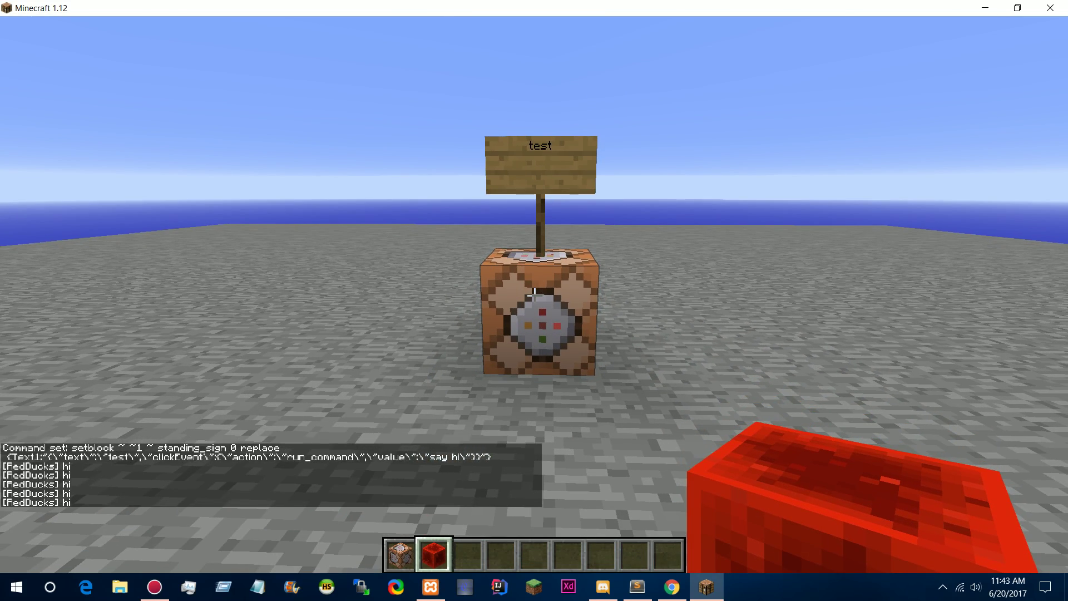
Insert the \u00A73 colour code before hi in the command and save it
right_click(535, 294)
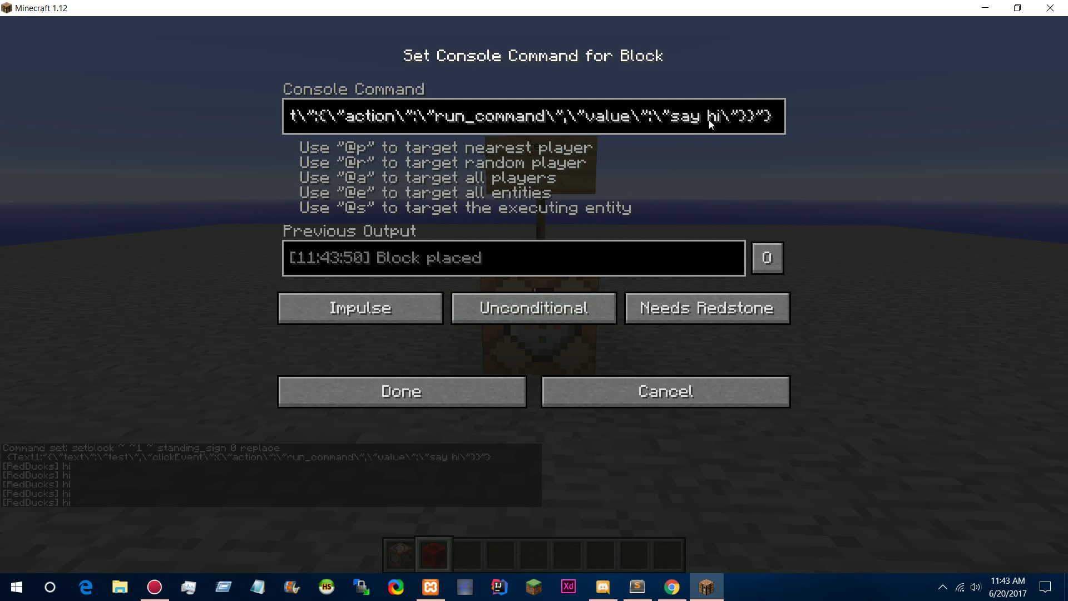
text(\u00A73)
key(Right)
key(Right)
key(Right)
key(Return)
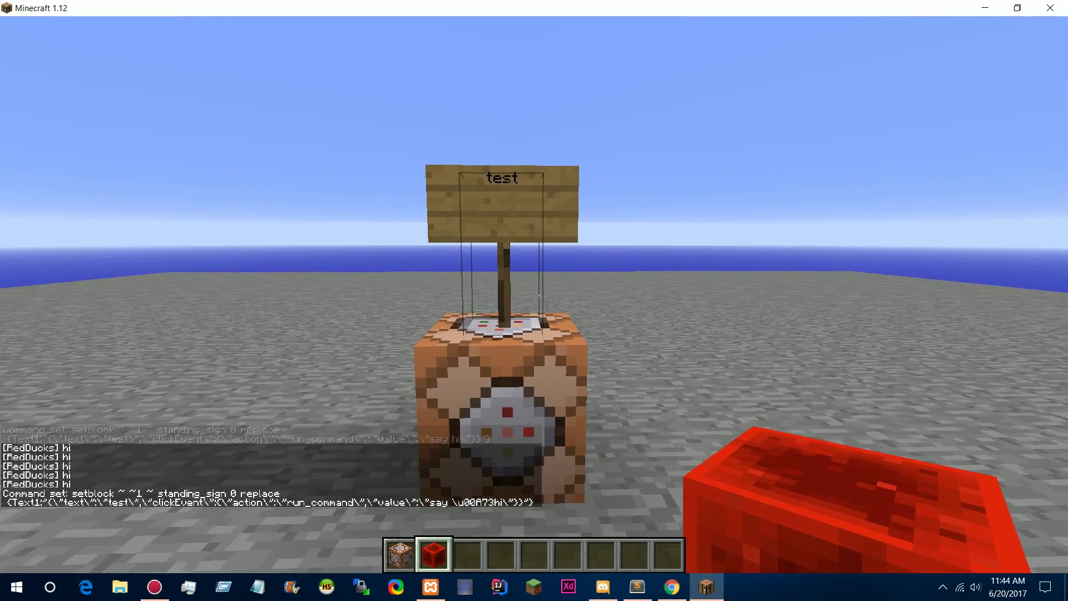
Break the old sign and redstone block, then check the command's parse error at \u
click(534, 301)
click(534, 300)
right_click(534, 300)
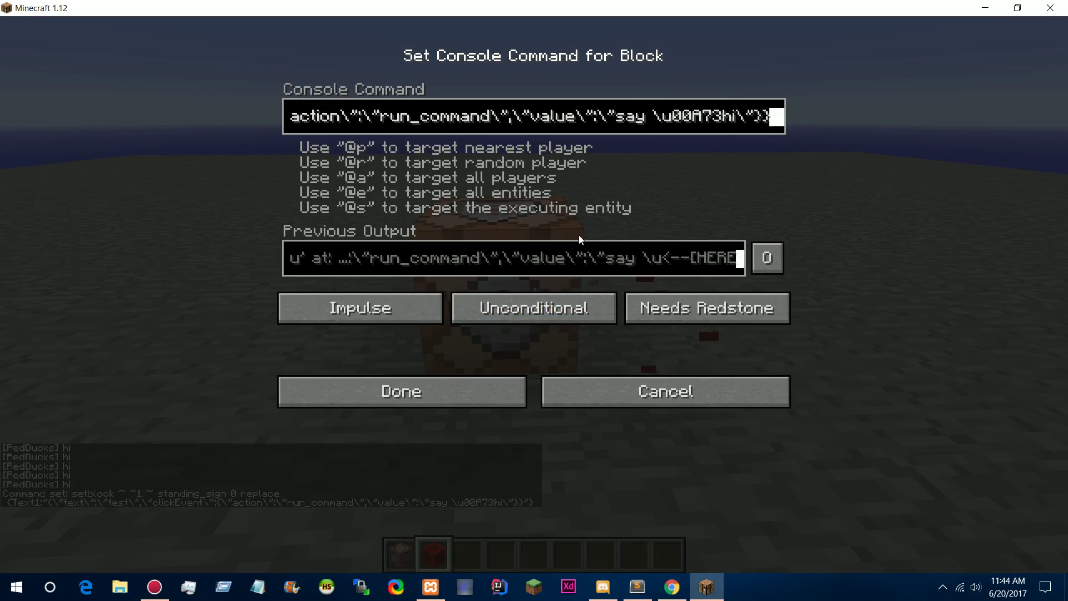
click(660, 268)
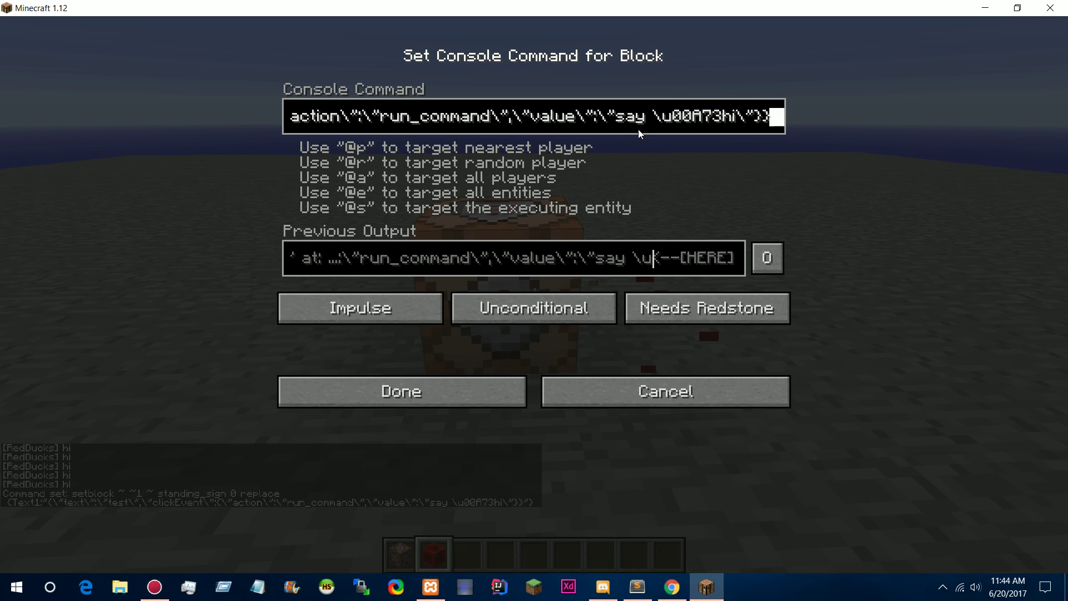
Double-escape the colour code as \\u00A73hi, save the command, and power the block with redstone
click(669, 122)
text(\)
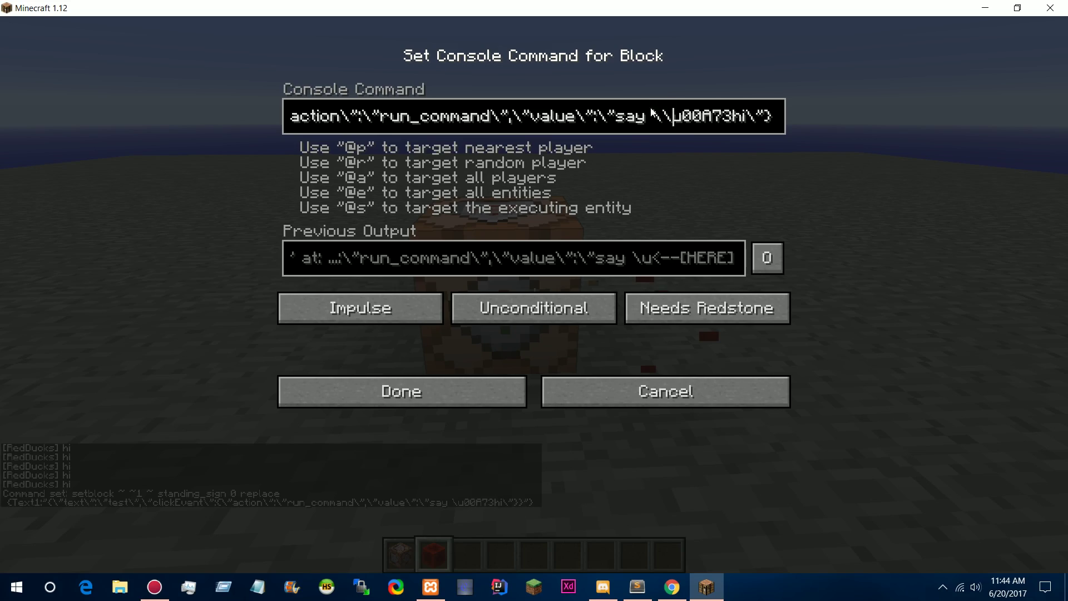
click(478, 391)
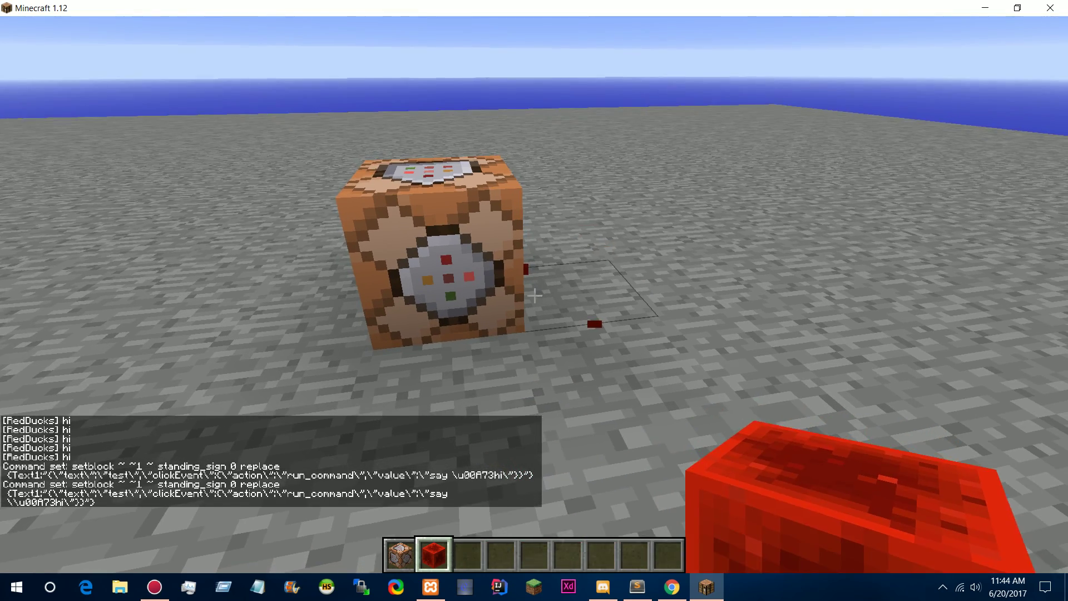
right_click(534, 296)
Remove the redstone, click the test sign three times, and review the dark aqua hi messages in chat
click(535, 295)
right_click(535, 295)
right_click(534, 296)
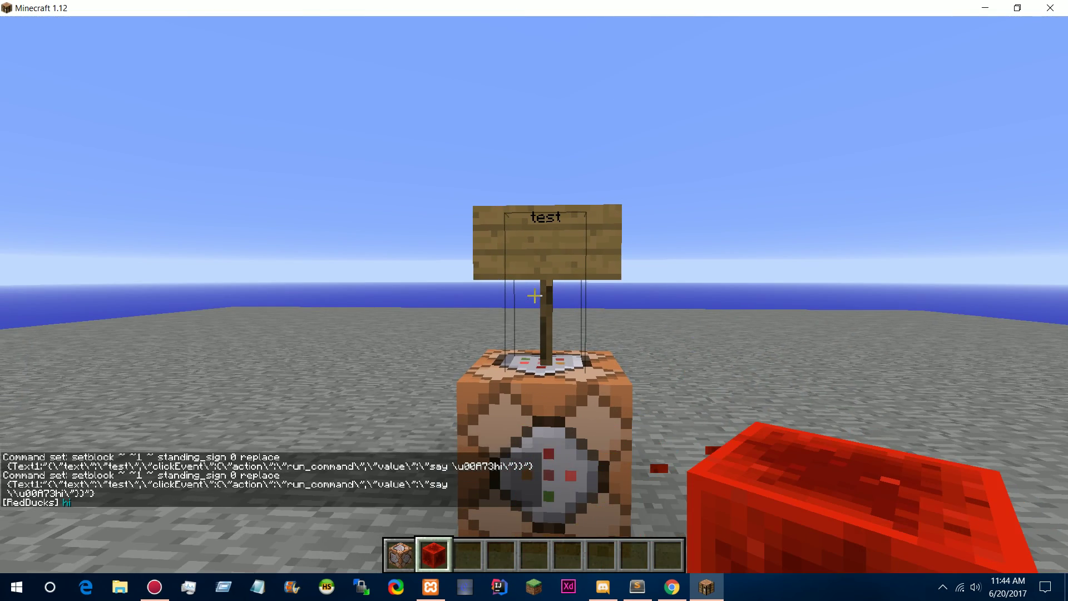
right_click(534, 296)
right_click(534, 295)
key(t)
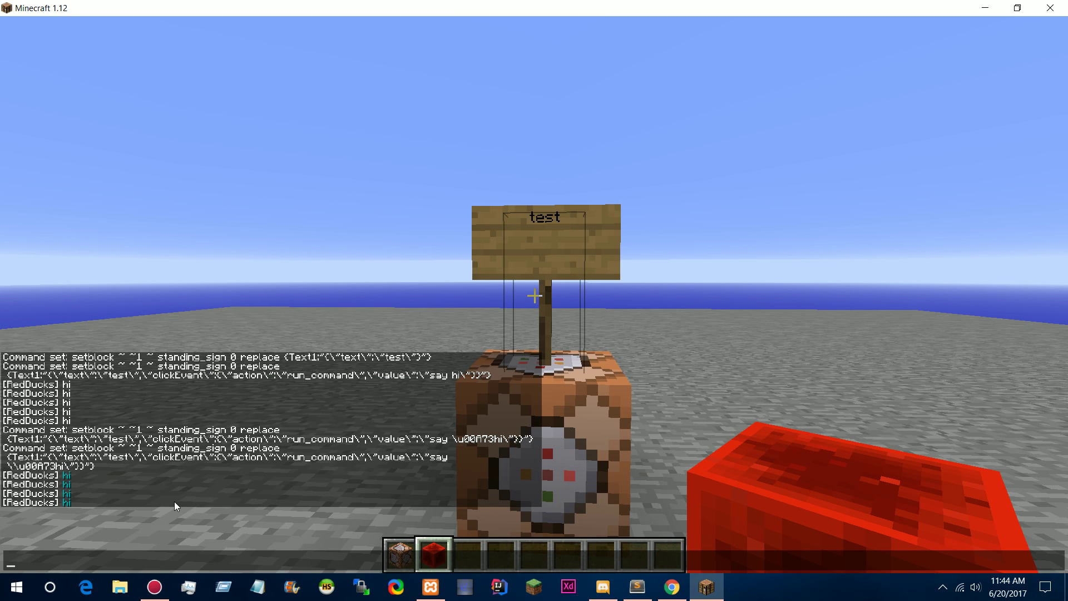
key(Escape)
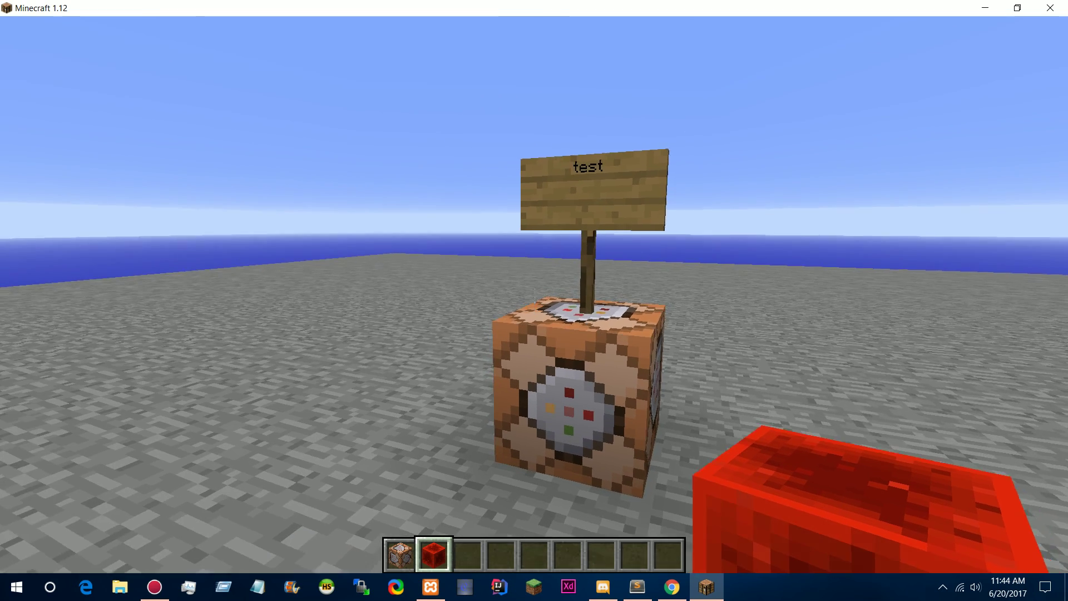
Inspect the escaped \u00A7 colour code in the sign command and close it unchanged
right_click(535, 300)
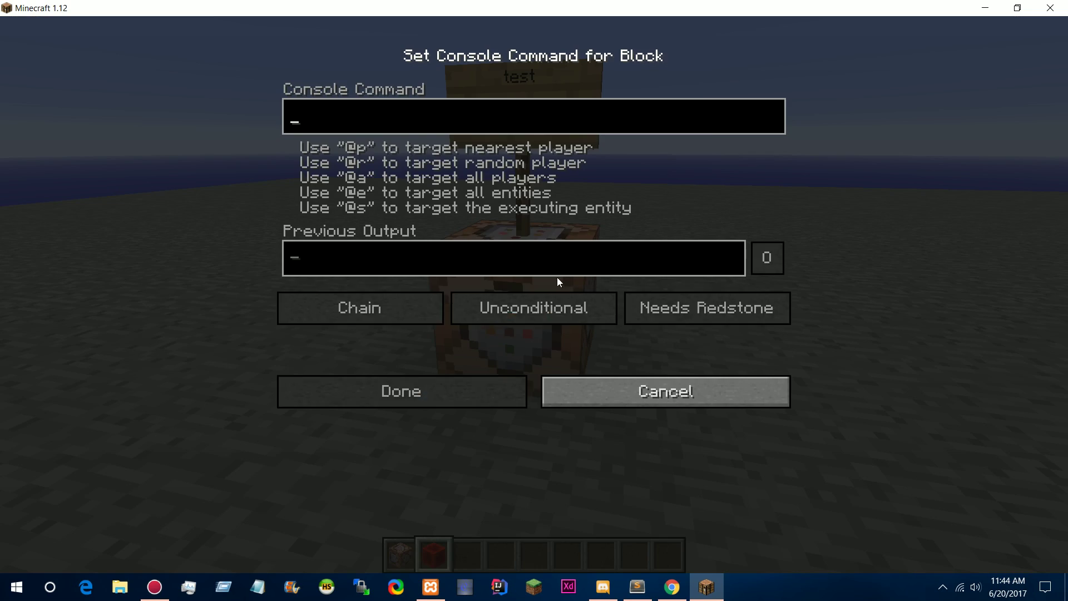
key(shift+Left)
key(shift+Left)
key(shift+Left)
key(shift+Left)
key(shift+Left)
key(shift+Left)
key(shift+Left)
key(shift+Left)
key(shift+Left)
key(shift+Left)
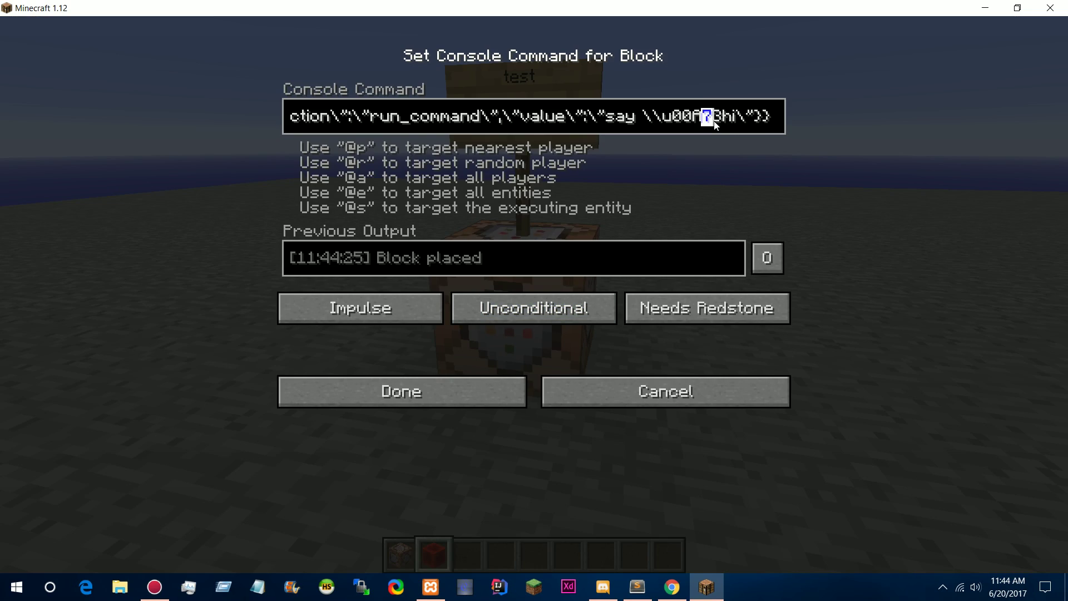
key(shift+Right)
key(shift+Right)
key(shift+Right)
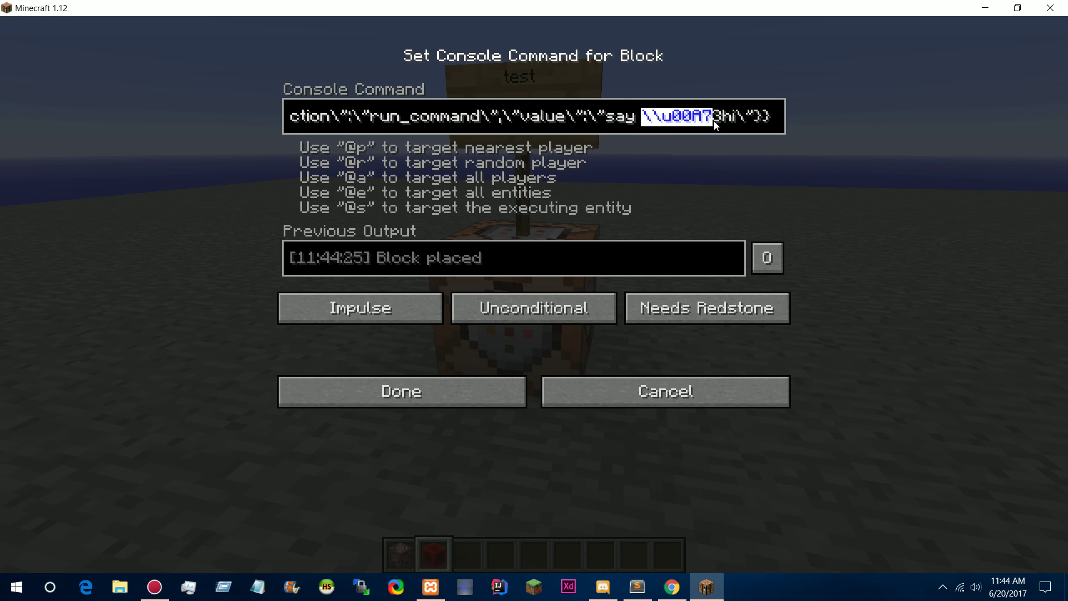
key(Left)
key(Left)
key(Left)
key(Left)
key(shift+Right)
key(shift+Right)
key(shift+Right)
key(shift+Right)
key(shift+Right)
key(shift+Right)
key(shift+Right)
key(shift+Right)
key(shift+Right)
key(shift+Right)
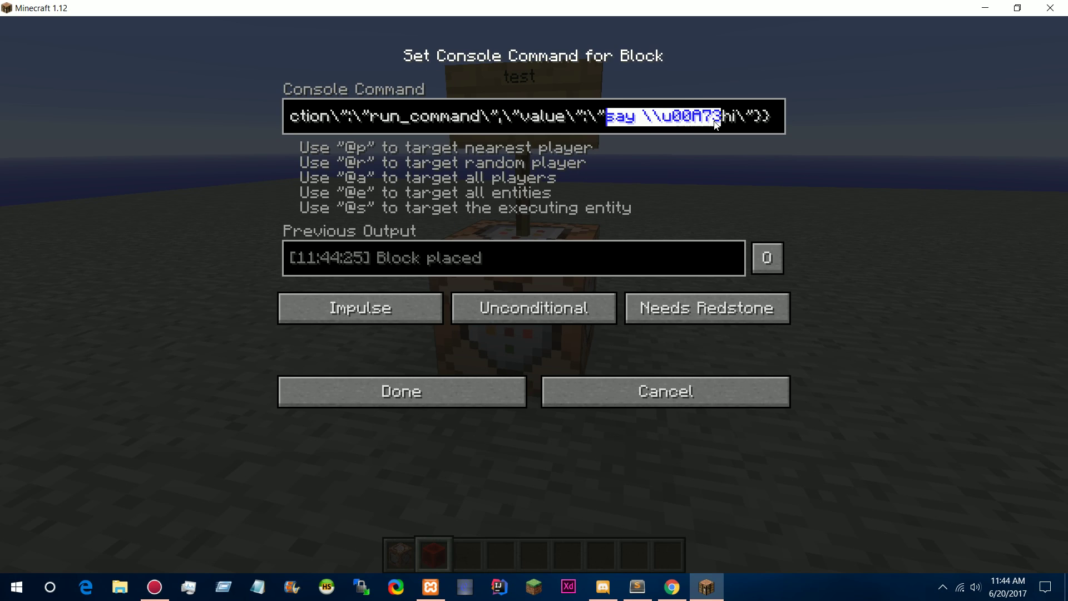
key(Right)
key(Right)
key(Right)
key(Right)
key(Right)
key(Right)
key(Right)
key(Left)
key(Left)
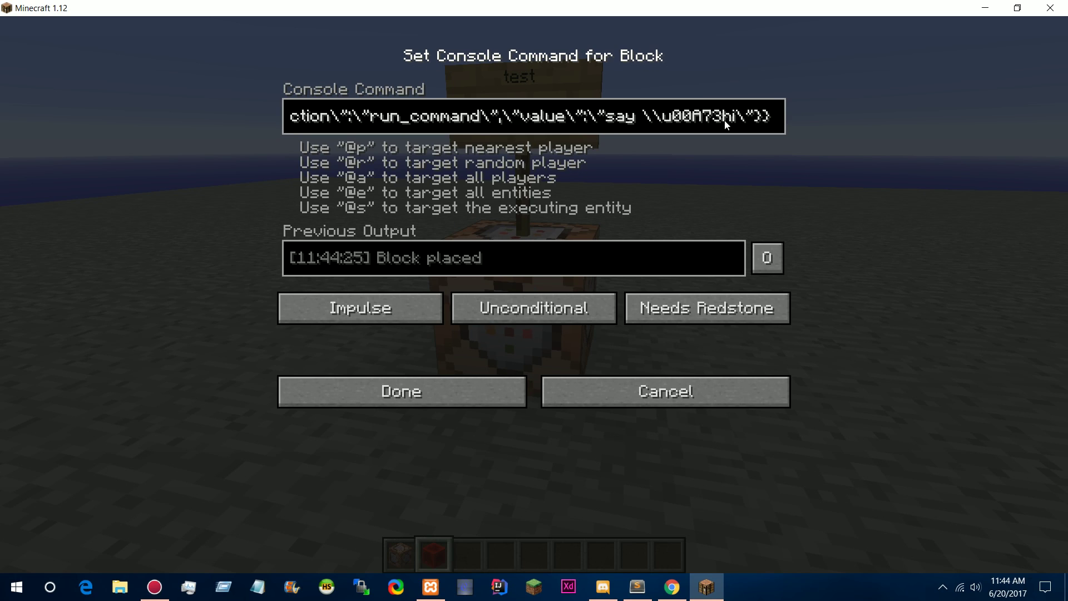
click(582, 395)
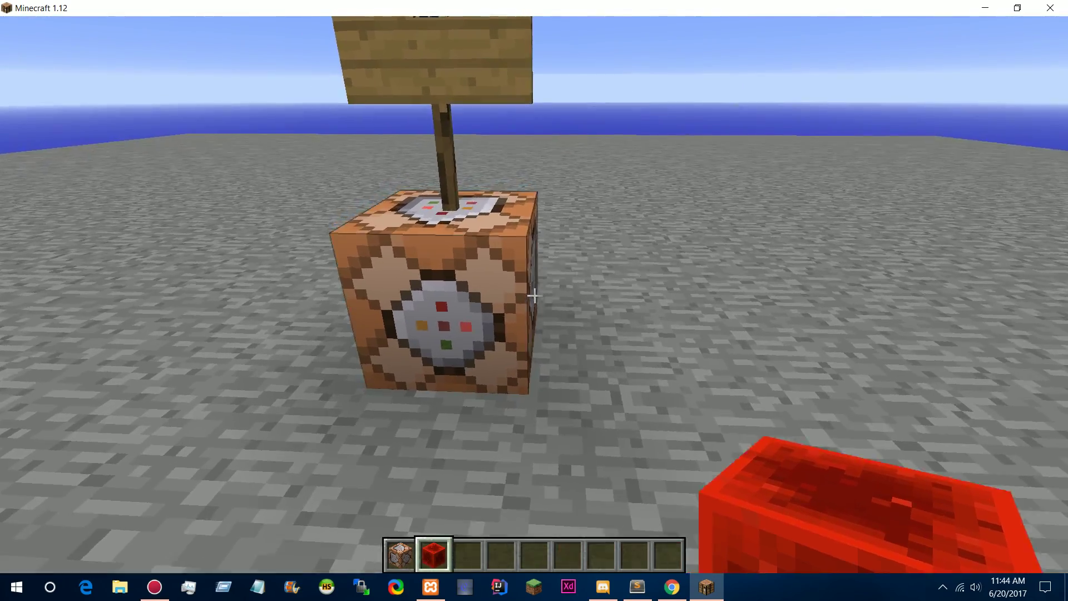
Step back from the command block and switch to the MCtoolBox page in Chrome
key(s)
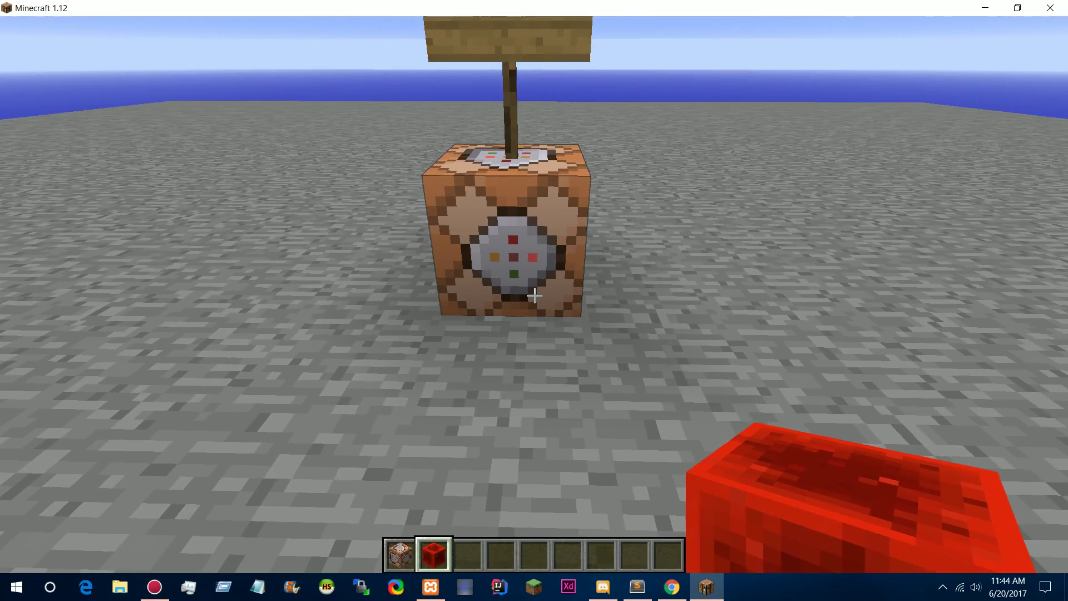
key(t)
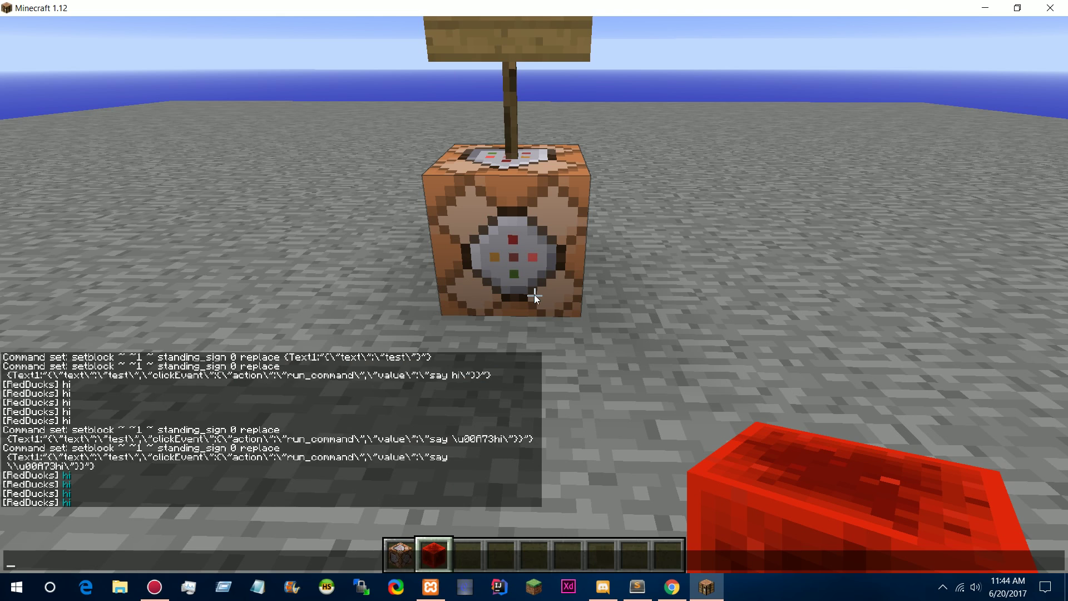
key(alt+Tab)
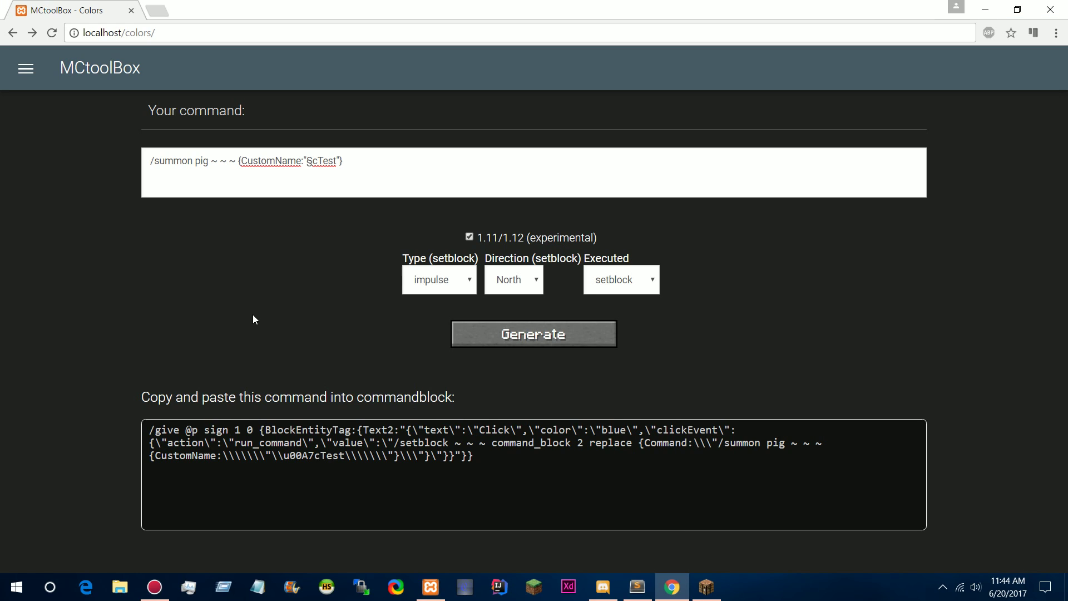
Scroll the MCtoolBox Colors page up and back down to the 1.11/1.12 (experimental) option
scroll(253, 320, up, 1)
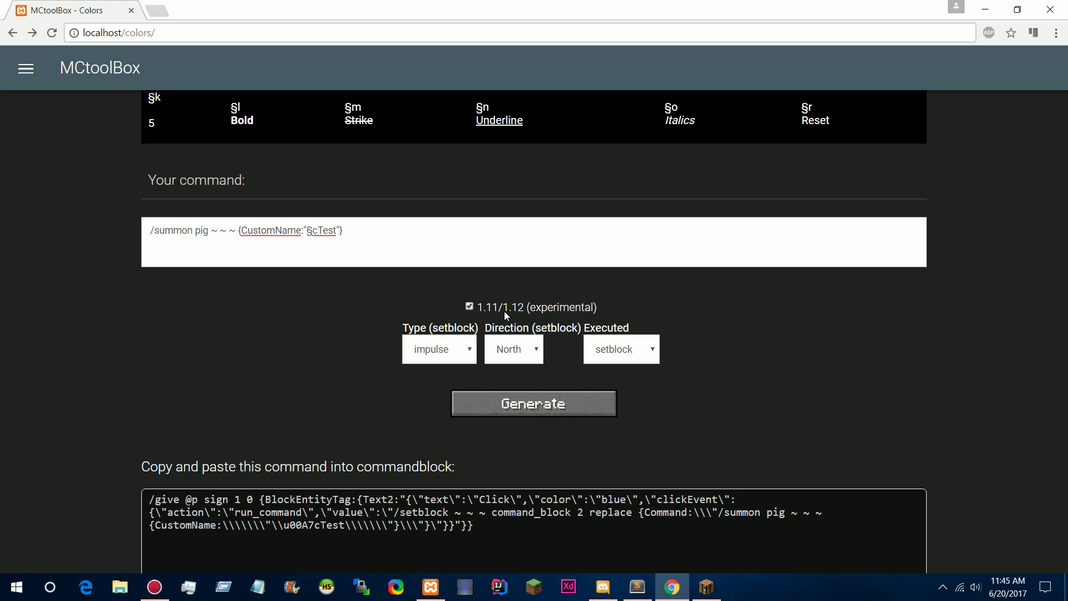
scroll(428, 498, down, 1)
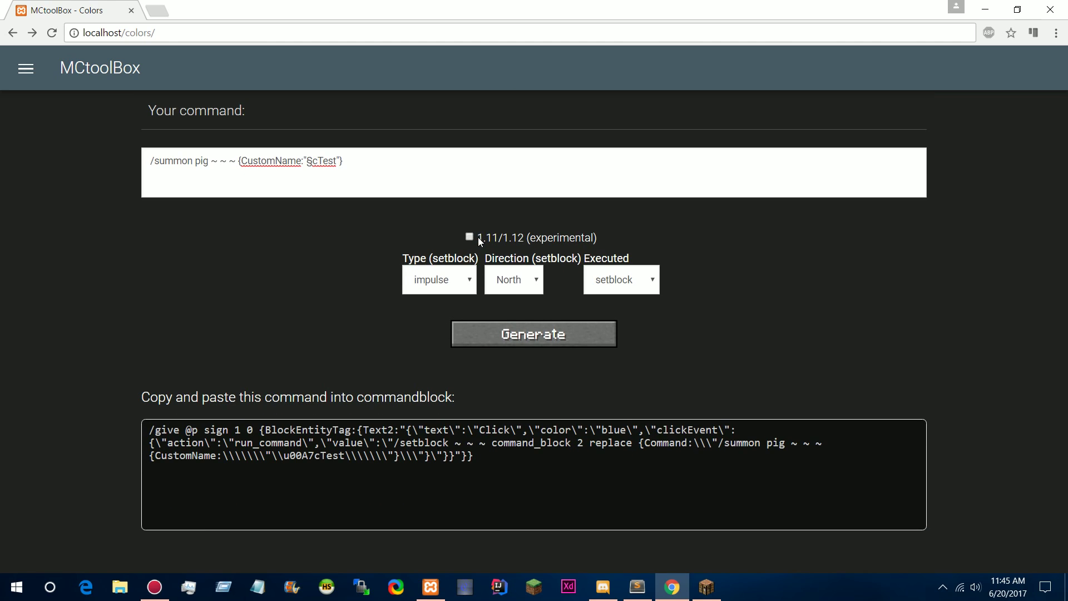
Generate the Click sign command without the 1.11/1.12 option and look over the output
click(508, 340)
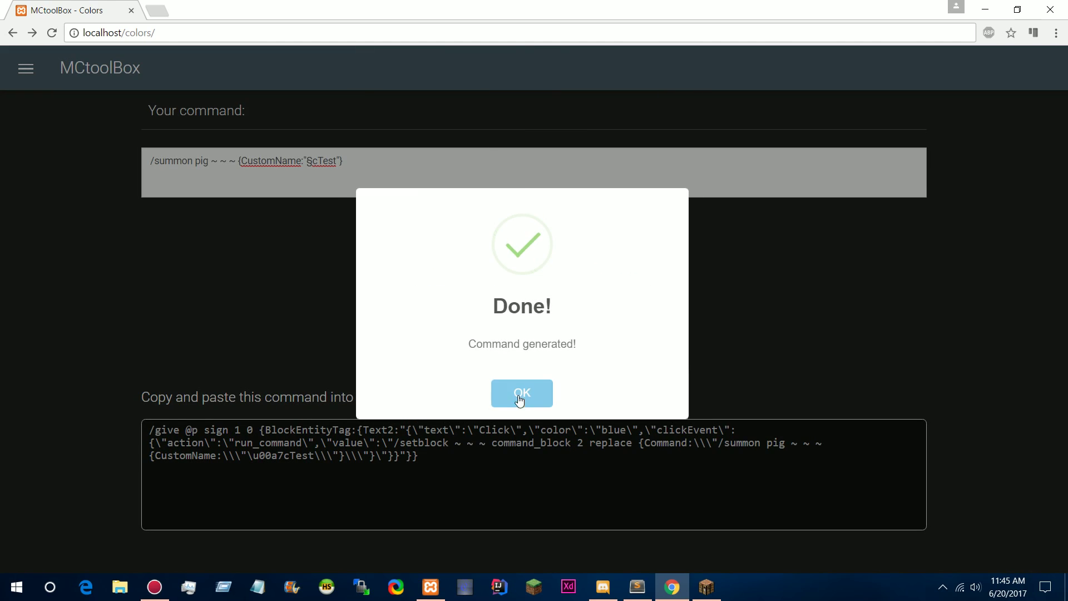
click(504, 395)
drag(432, 459, 149, 429)
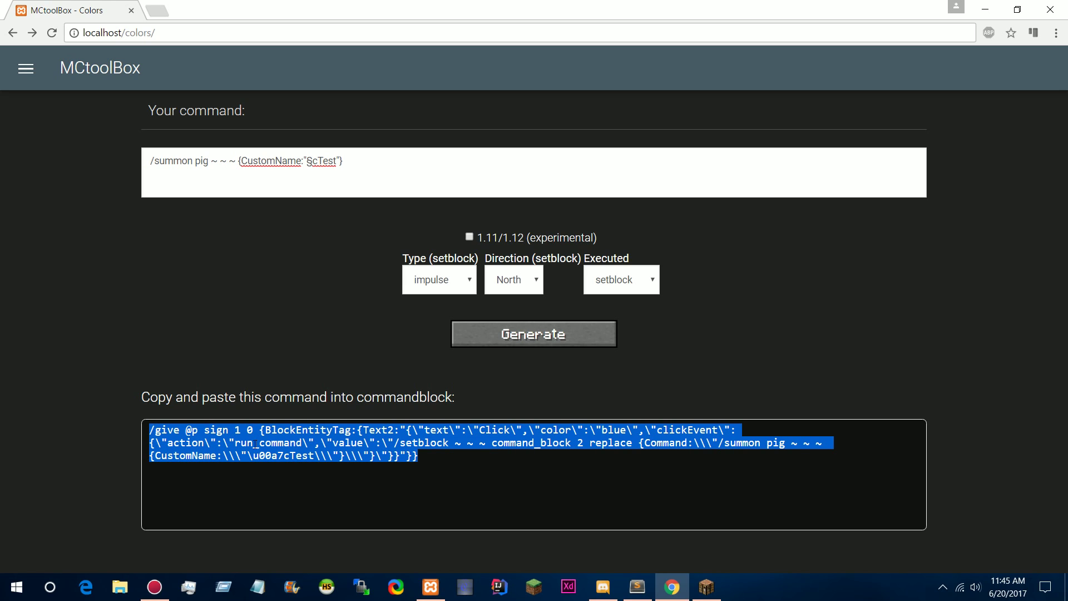
click(372, 457)
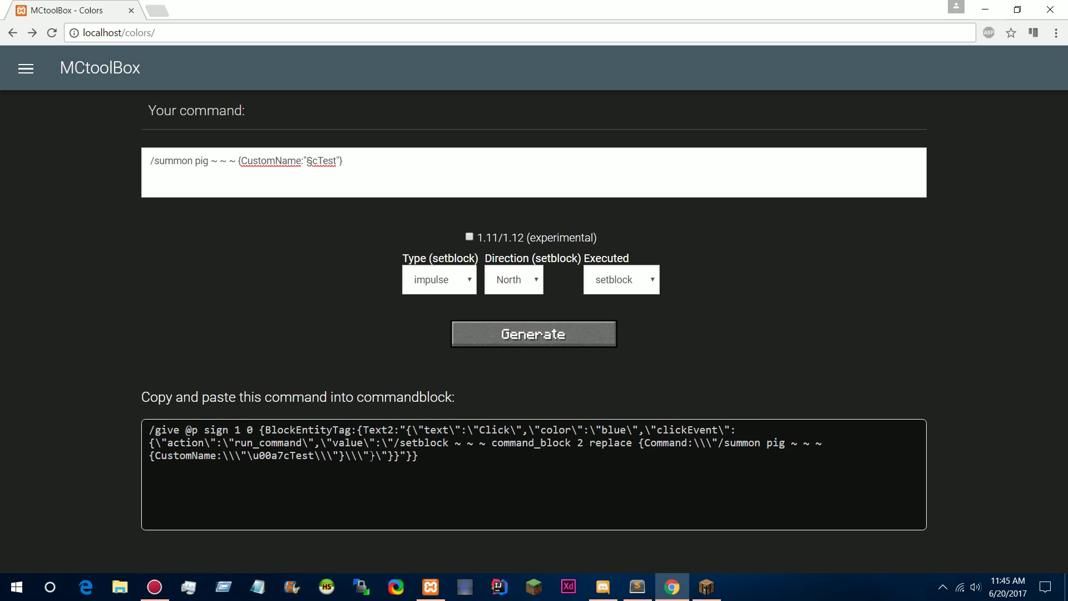
Re-enable 1.11/1.12, regenerate the /give command, select the full output, and return to Minecraft
click(502, 236)
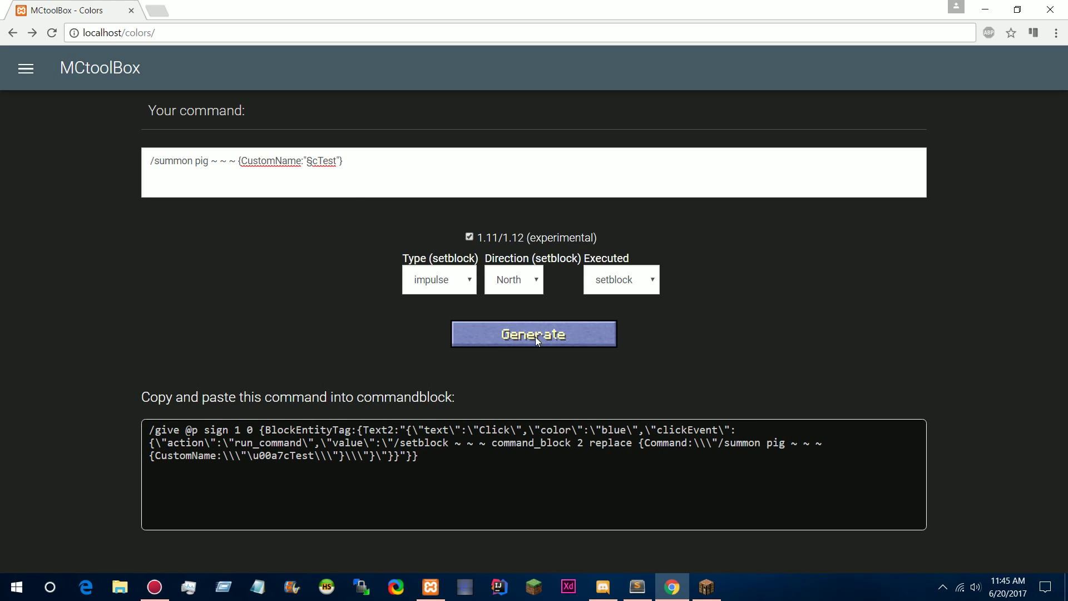
click(535, 337)
click(521, 393)
drag(481, 460, 151, 430)
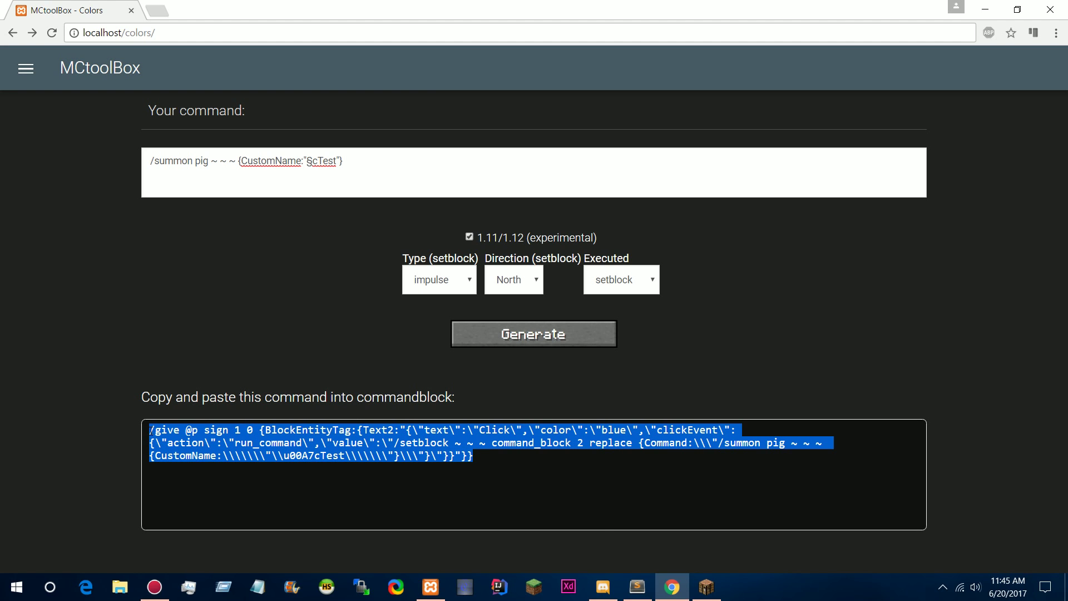
click(707, 587)
Place a new Always Active command block holding the pasted /give Click-sign command
key(Escape)
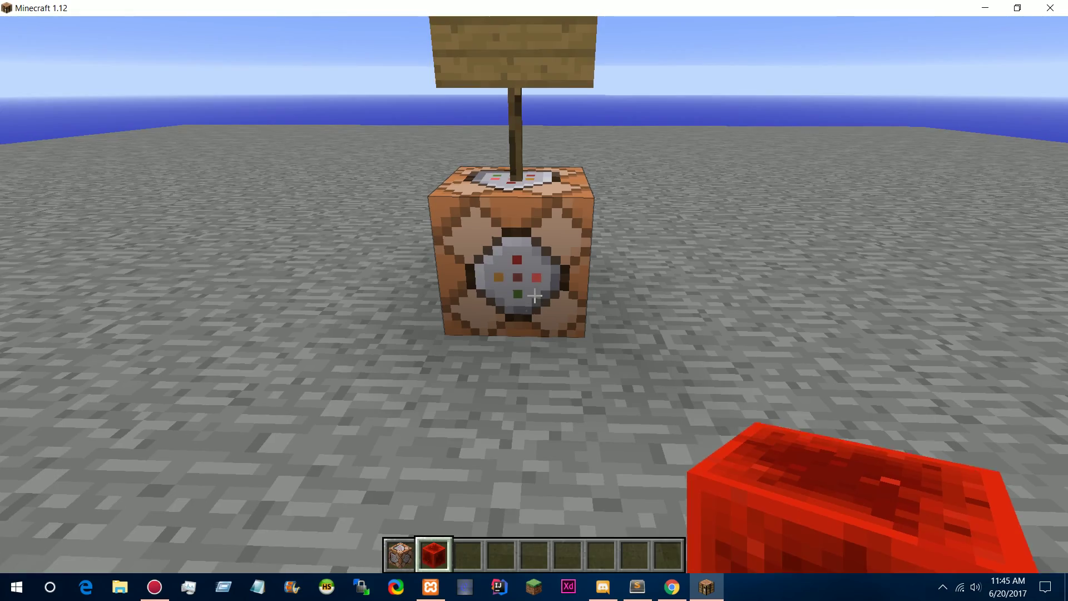
key(1)
right_click(534, 297)
right_click(534, 297)
key(ctrl+v)
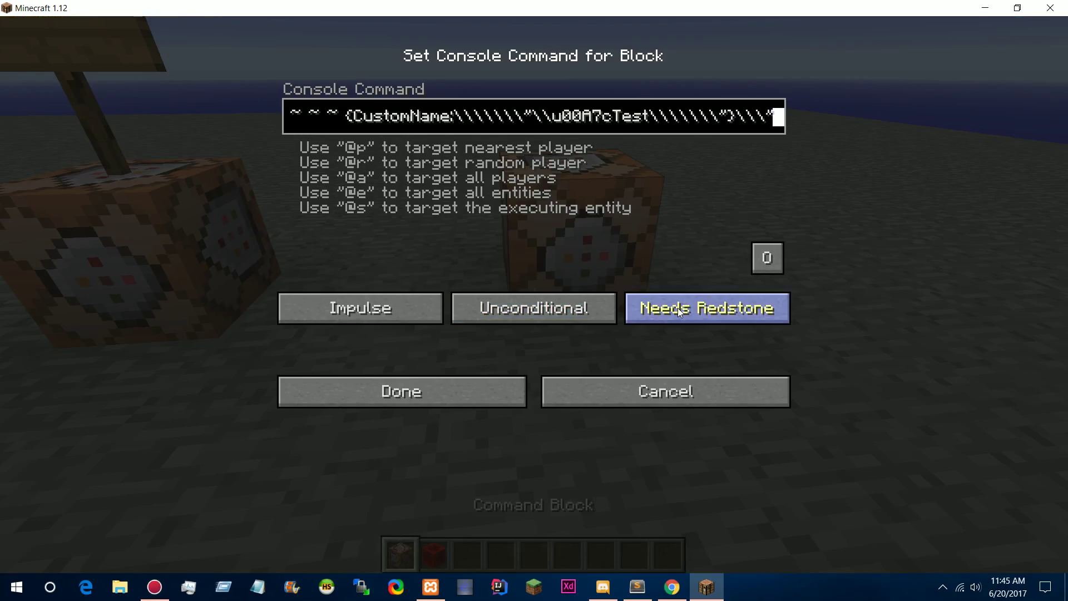
click(678, 309)
click(500, 393)
Place the Click sign and use it to create an Always Active summon block spawning the pig named Test
click(534, 300)
key(3)
click(534, 300)
right_click(535, 301)
right_click(535, 301)
right_click(535, 301)
click(666, 314)
click(489, 391)
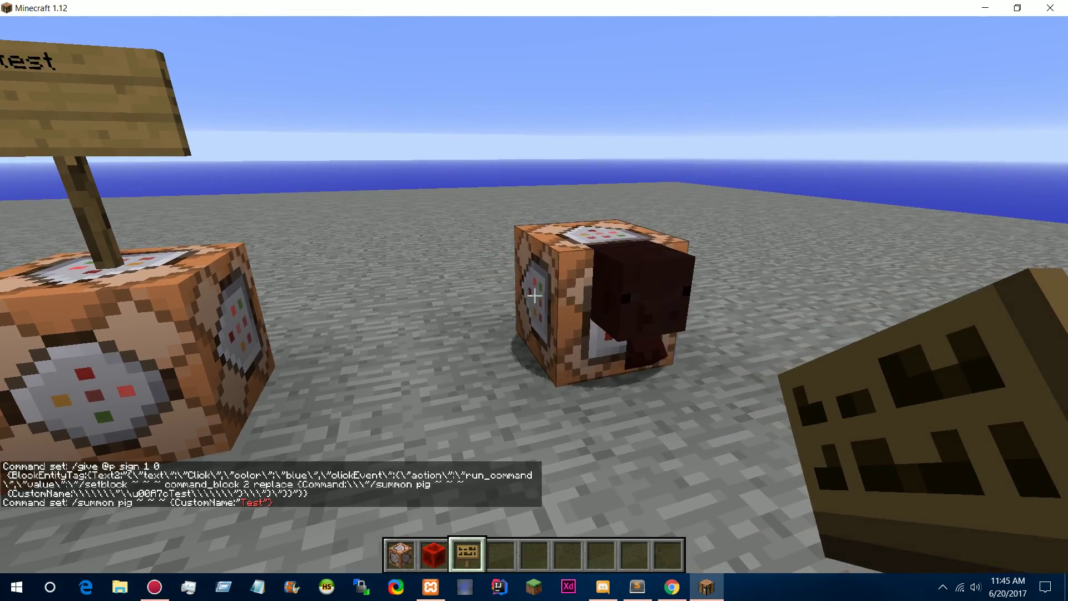
Recreate the summon block with another Click sign and save it as {CustomName:Test} without quotes
click(535, 301)
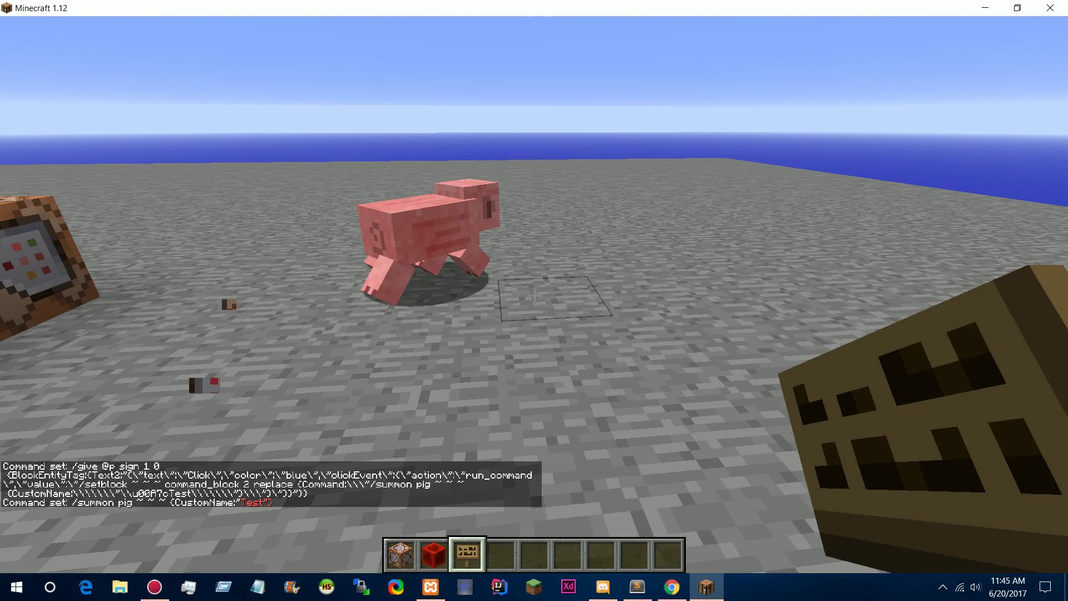
right_click(535, 301)
key(w)
right_click(534, 295)
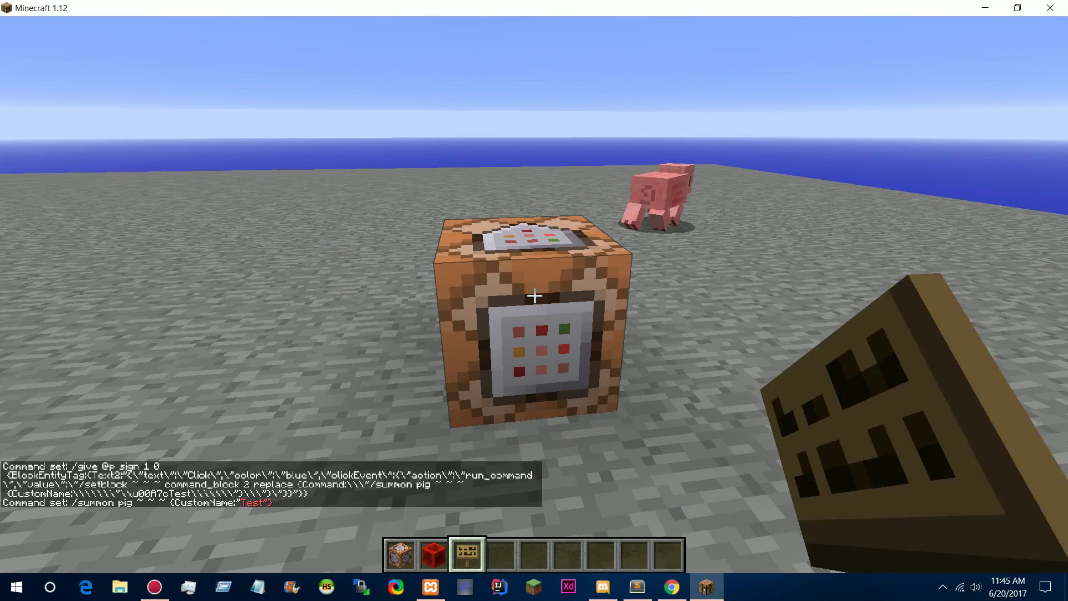
right_click(535, 295)
key(Left)
key(BackSpace)
key(Left)
key(Left)
key(Left)
key(Left)
key(Left)
key(Delete)
key(Return)
key(2)
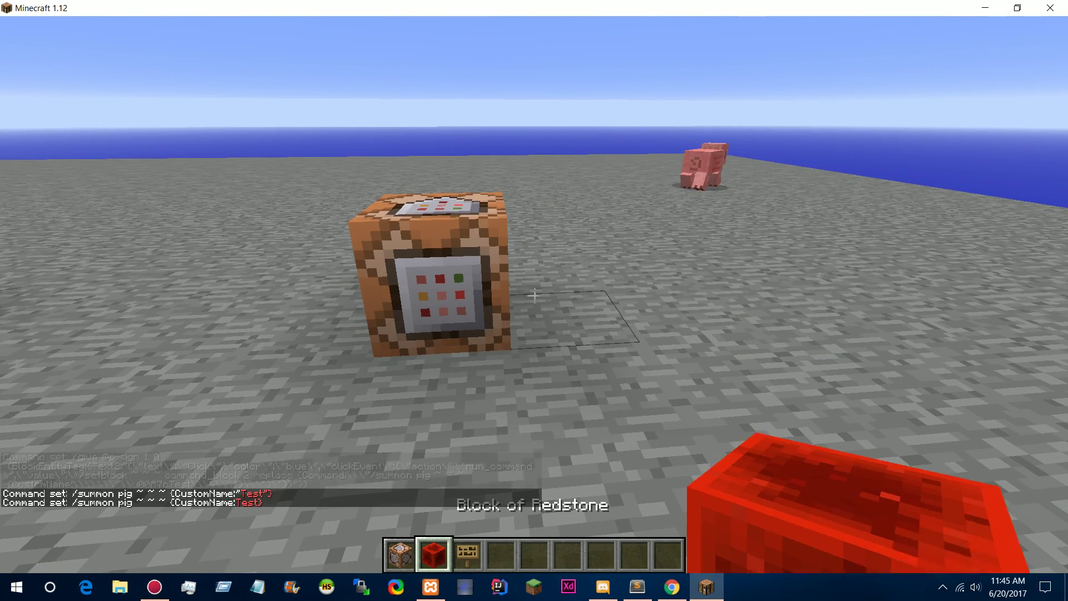
right_click(534, 294)
click(534, 295)
right_click(535, 295)
click(671, 261)
key(Right)
key(Right)
key(Right)
key(Right)
key(Right)
key(Right)
key(Right)
key(Right)
key(Right)
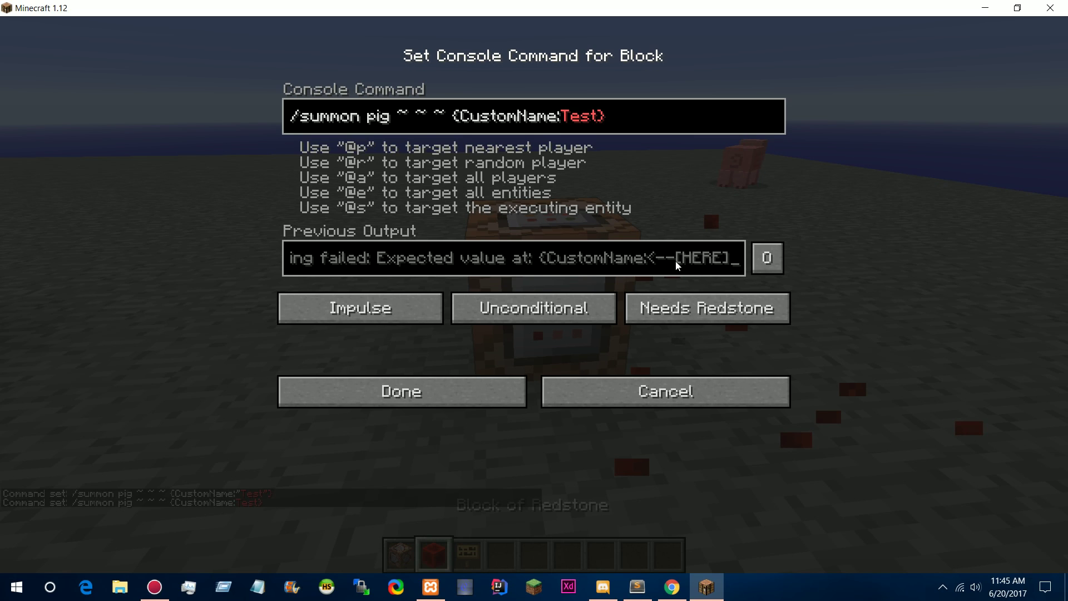
click(571, 119)
text(")
key(shift+Left)
key(BackSpace)
key(Escape)
key(s)
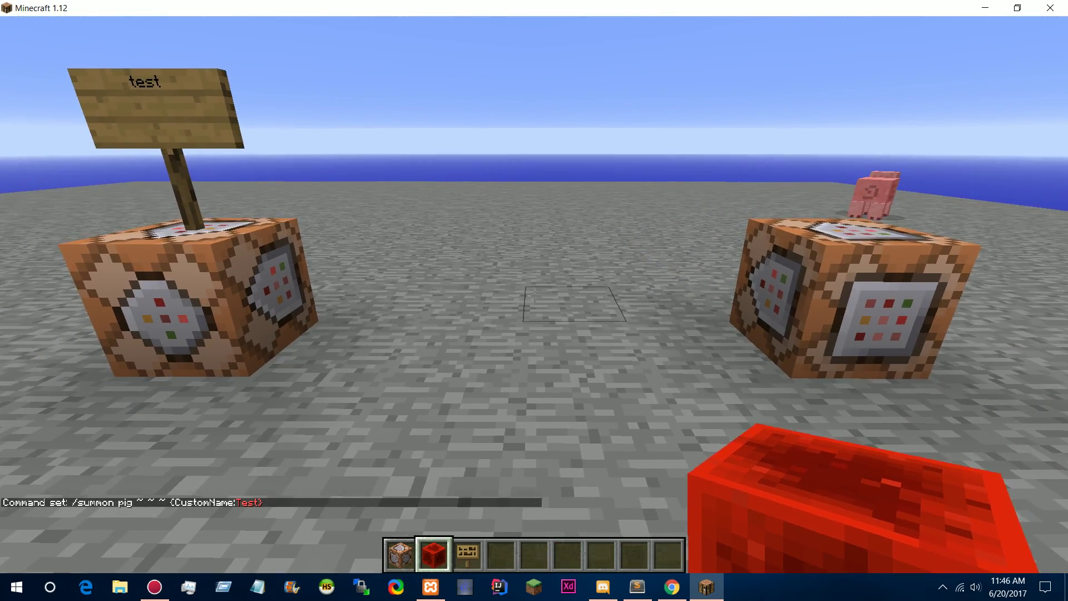